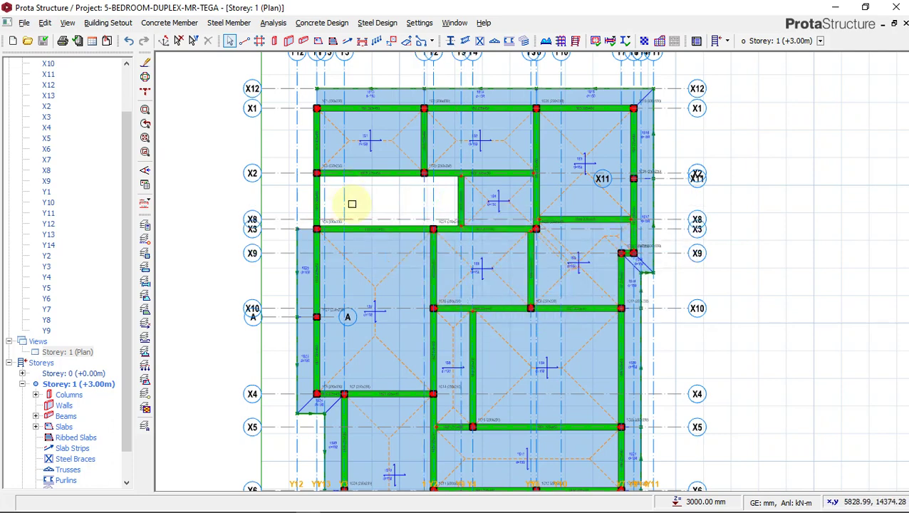
Zoom around the Storey 1 beam and slab plan and collapse the Storey 1 tree branch
{"action": "scroll", "coordinate": [349, 203], "scroll_direction": "up", "scroll_amount": 2}
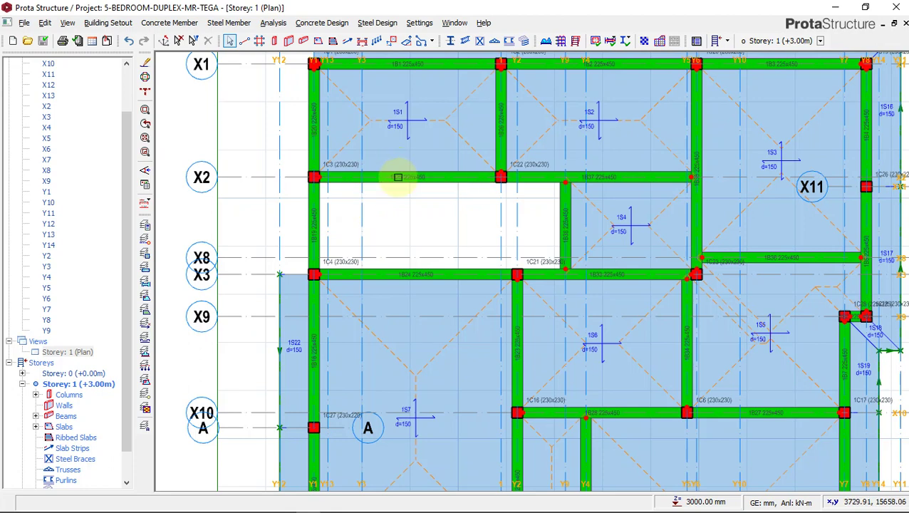
{"action": "scroll", "coordinate": [399, 176], "scroll_direction": "up", "scroll_amount": 1}
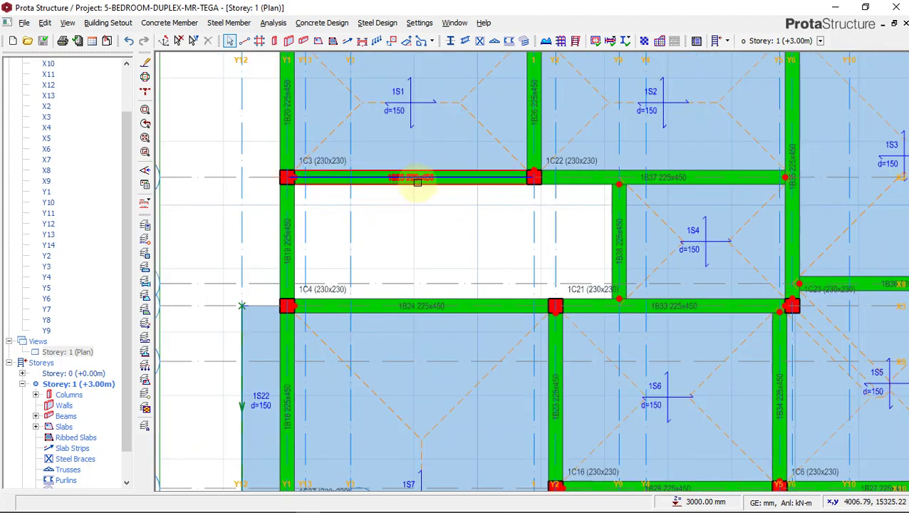
{"action": "mouse_move", "coordinate": [420, 181]}
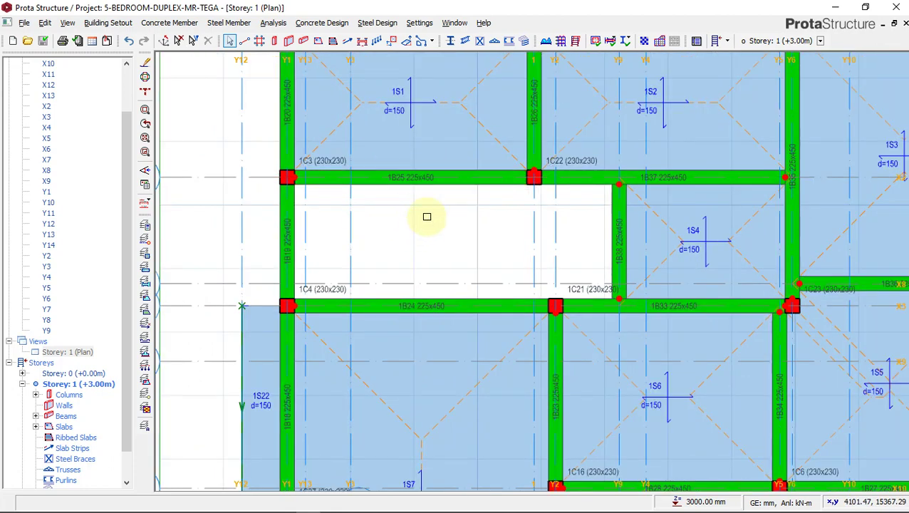
{"action": "scroll", "coordinate": [426, 184], "scroll_direction": "down", "scroll_amount": 1}
{"action": "scroll", "coordinate": [459, 217], "scroll_direction": "down", "scroll_amount": 1}
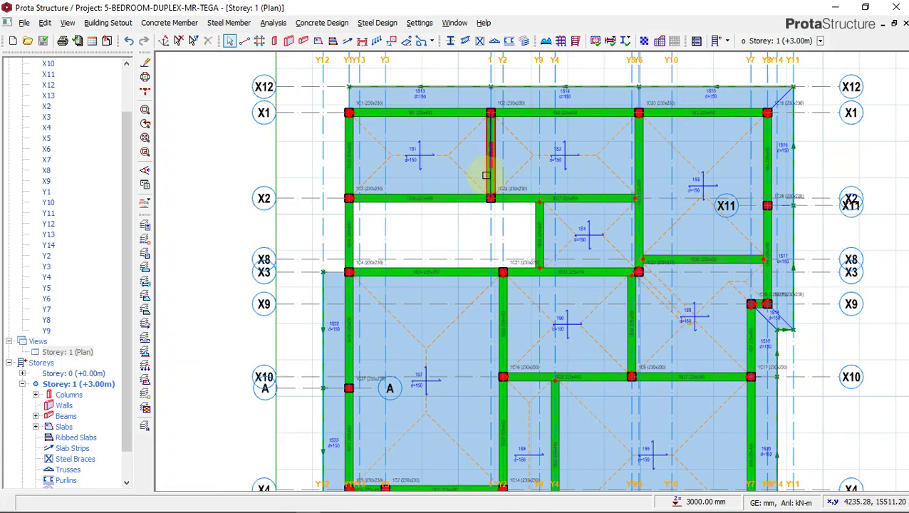
{"action": "mouse_move", "coordinate": [485, 168]}
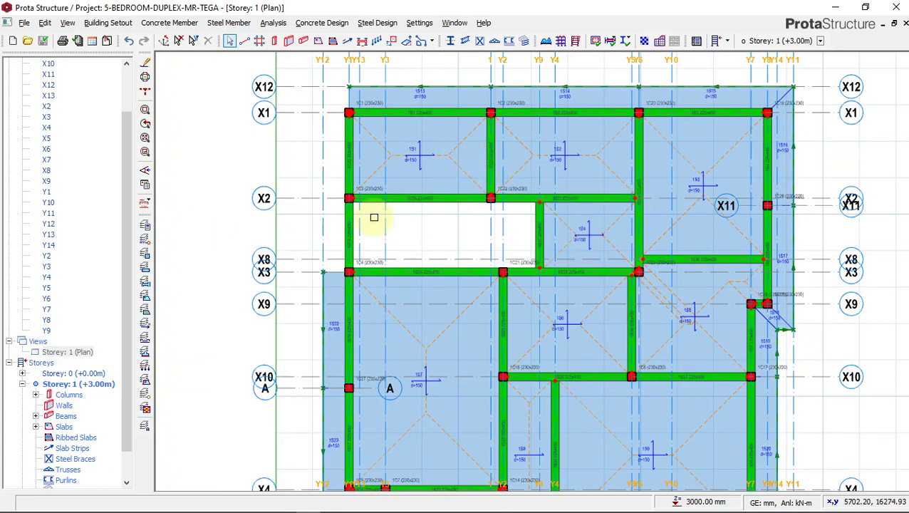
{"action": "double_click", "coordinate": [78, 385]}
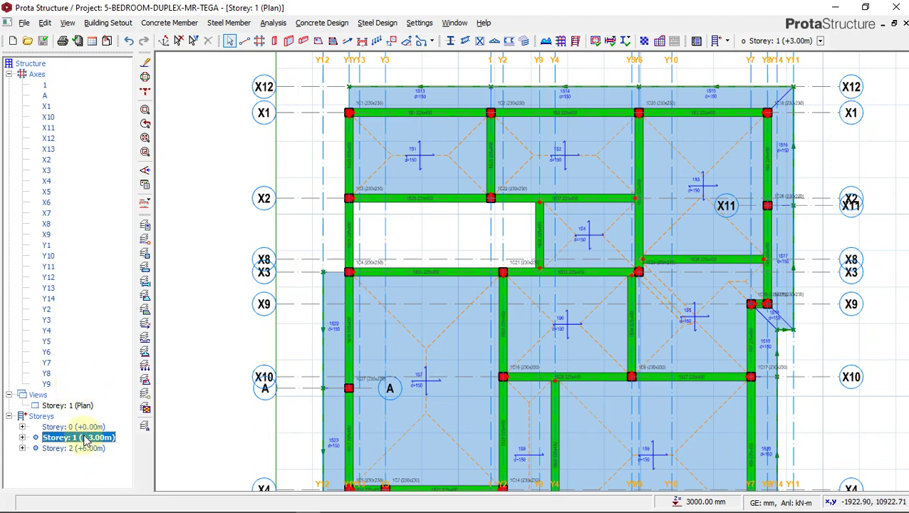
{"action": "scroll", "coordinate": [398, 214], "scroll_direction": "down", "scroll_amount": 2}
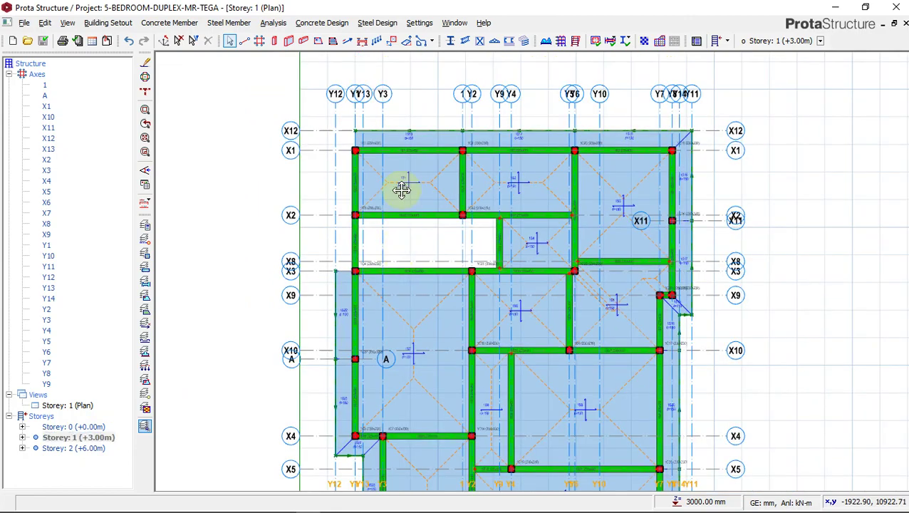
{"action": "left_click", "coordinate": [257, 505]}
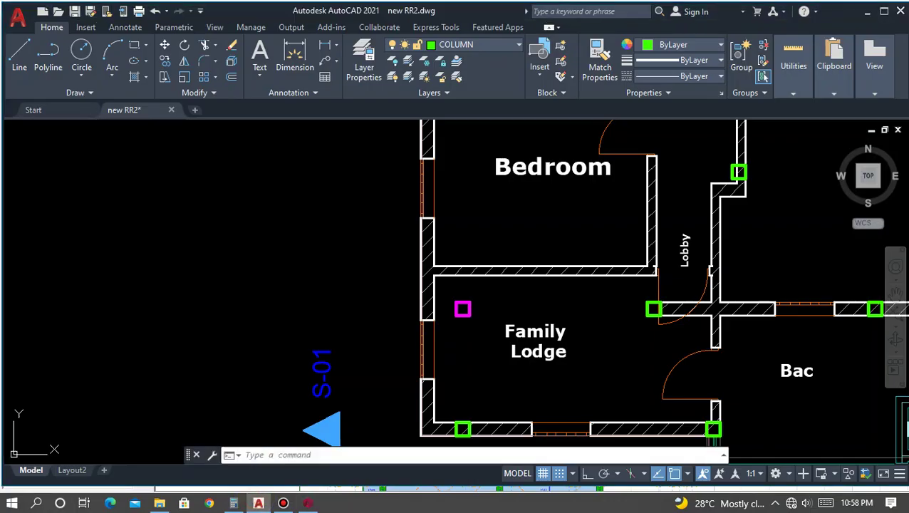
{"action": "scroll", "coordinate": [193, 243], "scroll_direction": "down", "scroll_amount": 5}
{"action": "middle_click_drag", "start_coordinate": [192, 243], "coordinate": [517, 324]}
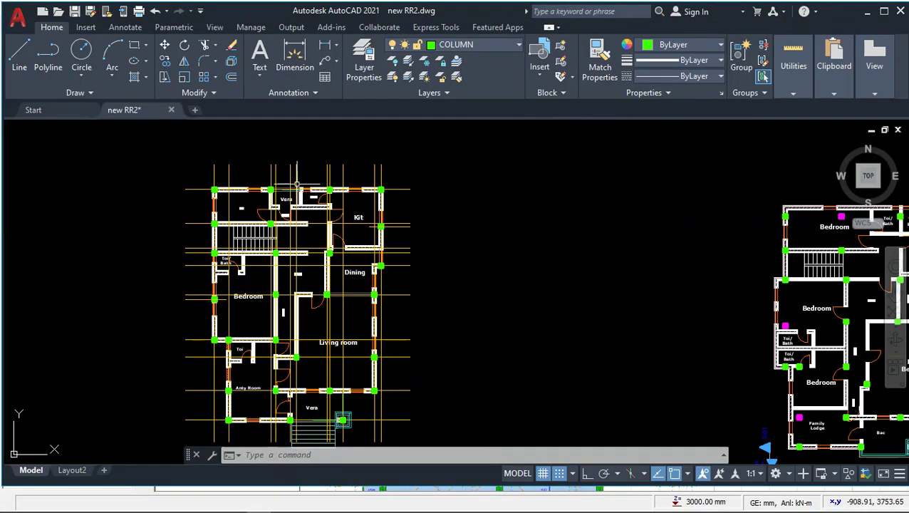
{"action": "scroll", "coordinate": [268, 166], "scroll_direction": "up", "scroll_amount": 5}
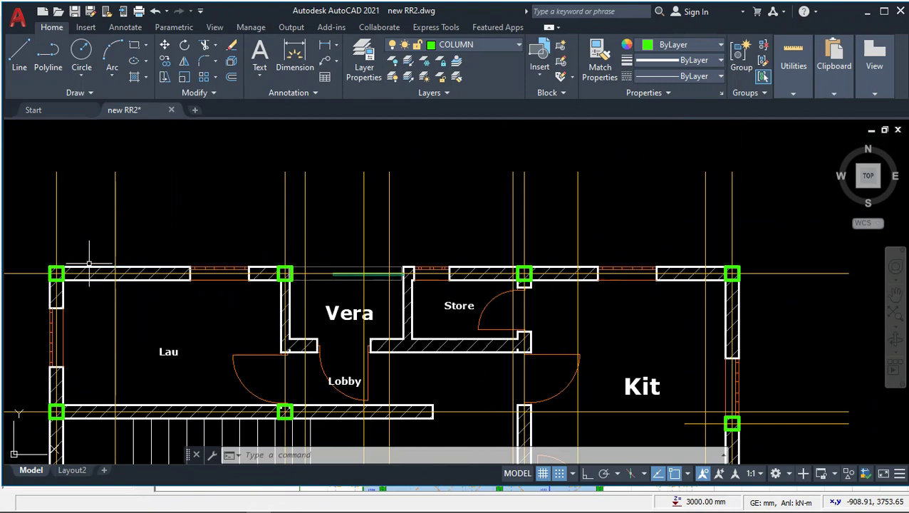
{"action": "scroll", "coordinate": [254, 259], "scroll_direction": "down", "scroll_amount": 5}
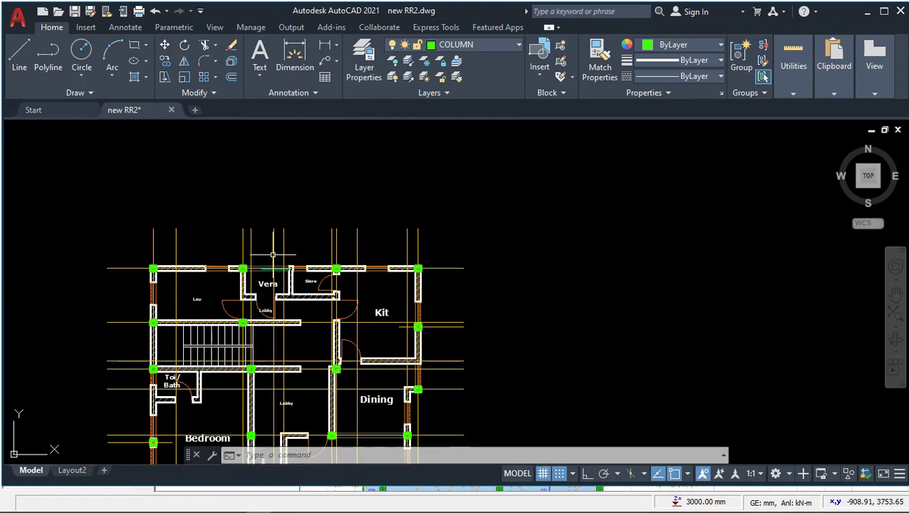
{"action": "middle_click_drag", "start_coordinate": [532, 304], "coordinate": [327, 217]}
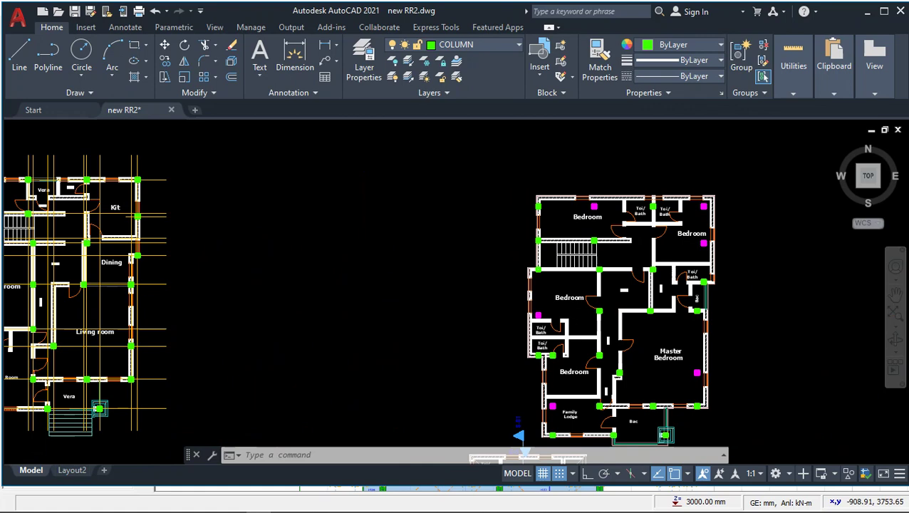
{"action": "scroll", "coordinate": [549, 221], "scroll_direction": "up", "scroll_amount": 4}
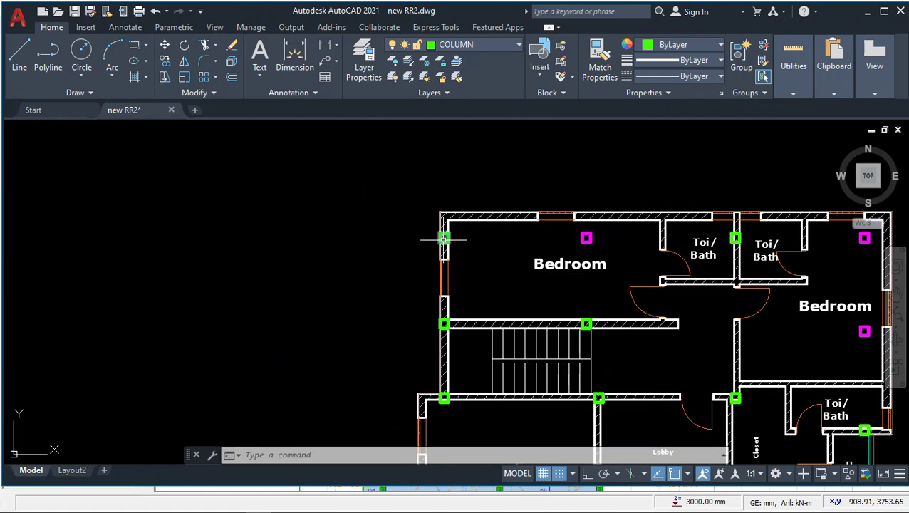
{"action": "scroll", "coordinate": [437, 240], "scroll_direction": "down", "scroll_amount": 4}
{"action": "scroll", "coordinate": [443, 268], "scroll_direction": "up", "scroll_amount": 2}
{"action": "scroll", "coordinate": [427, 306], "scroll_direction": "up", "scroll_amount": 3}
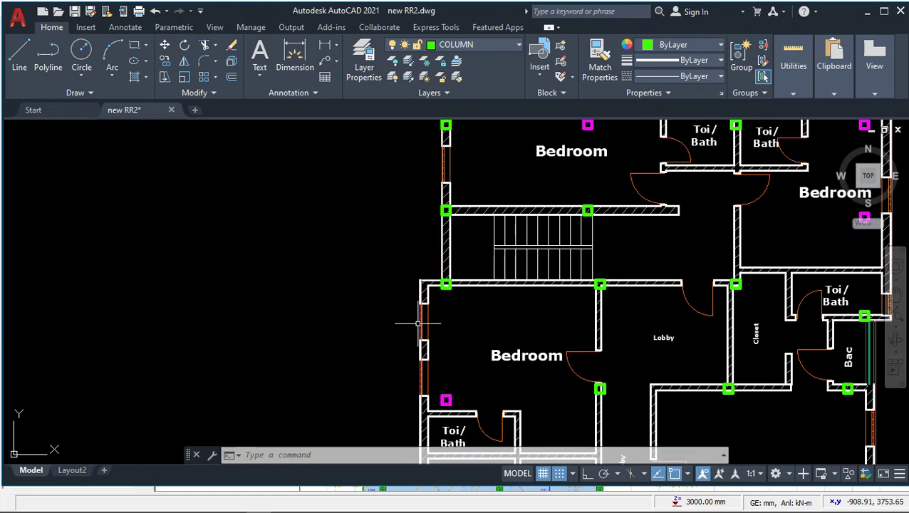
{"action": "scroll", "coordinate": [442, 257], "scroll_direction": "down", "scroll_amount": 3}
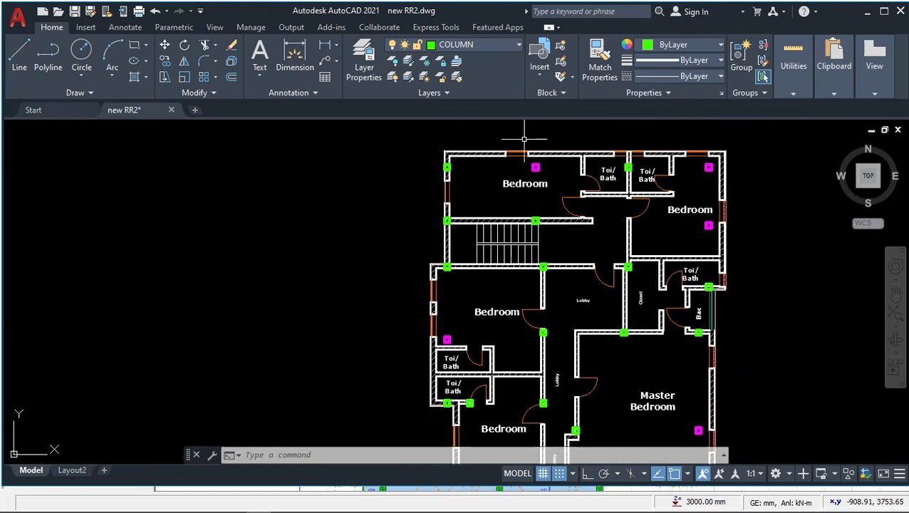
{"action": "scroll", "coordinate": [759, 219], "scroll_direction": "down", "scroll_amount": 2}
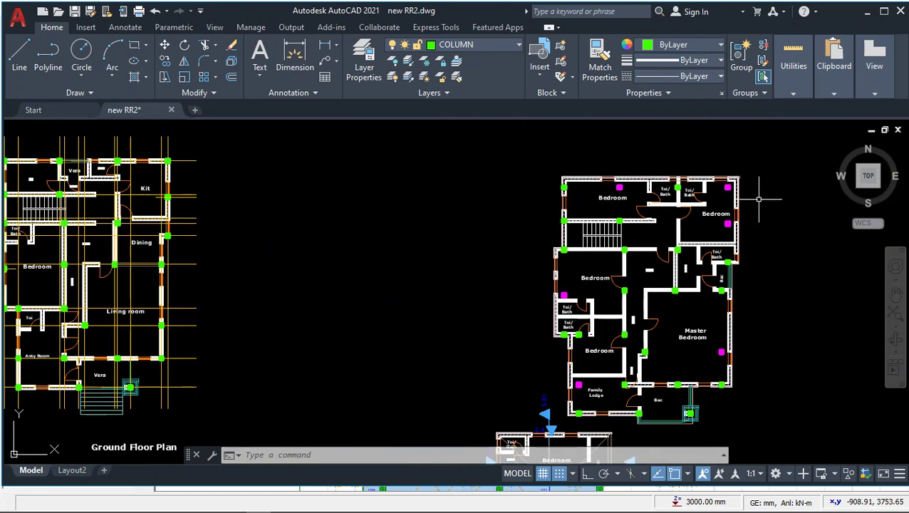
{"action": "middle_click_drag", "start_coordinate": [270, 231], "coordinate": [543, 282]}
{"action": "scroll", "coordinate": [299, 217], "scroll_direction": "up", "scroll_amount": 5}
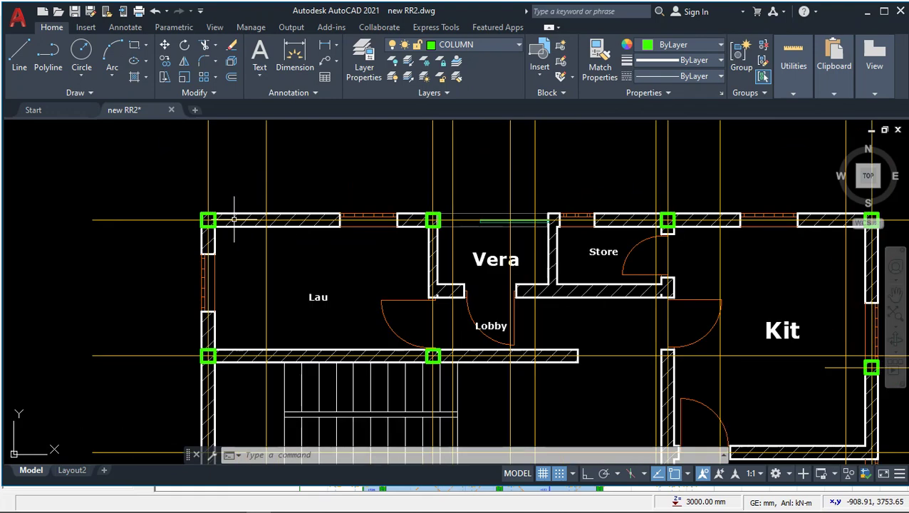
{"action": "scroll", "coordinate": [296, 219], "scroll_direction": "down", "scroll_amount": 1}
{"action": "scroll", "coordinate": [469, 184], "scroll_direction": "down", "scroll_amount": 4}
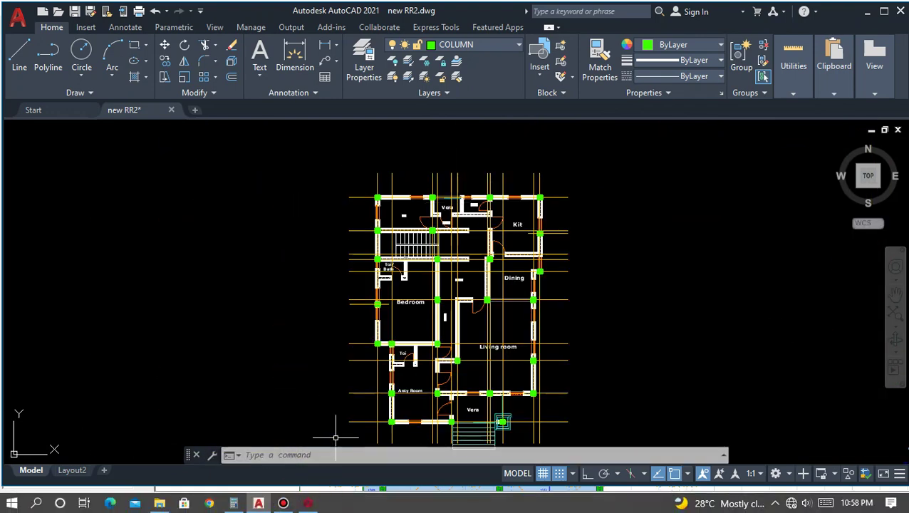
Back in ProtaStructure, zoom in and select beam 1B1 on axis X1, between columns 1C1 and 1C2
{"action": "left_click", "coordinate": [308, 503]}
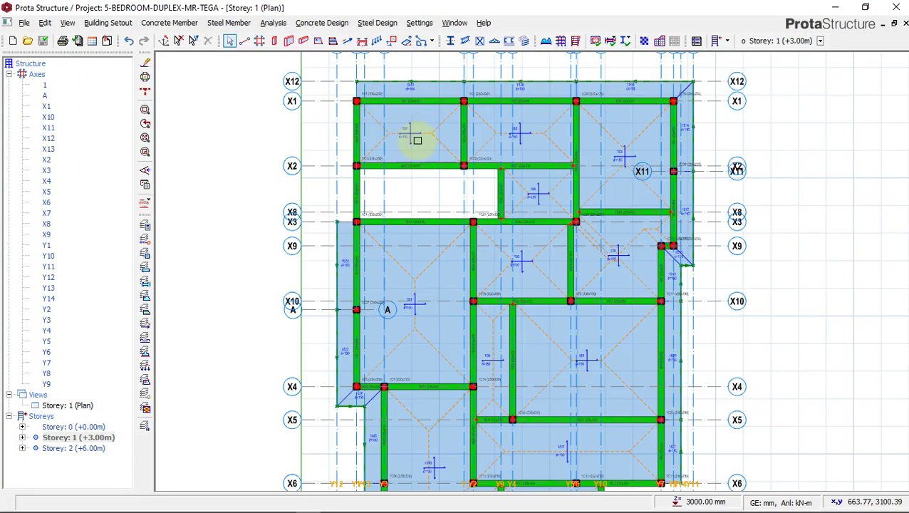
{"action": "scroll", "coordinate": [377, 127], "scroll_direction": "up", "scroll_amount": 2}
{"action": "scroll", "coordinate": [408, 141], "scroll_direction": "up", "scroll_amount": 3}
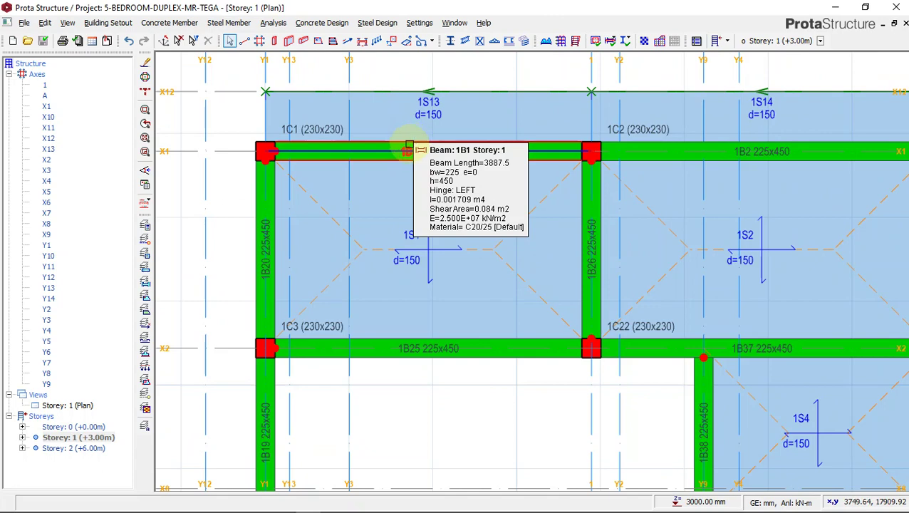
{"action": "scroll", "coordinate": [410, 142], "scroll_direction": "up", "scroll_amount": 1}
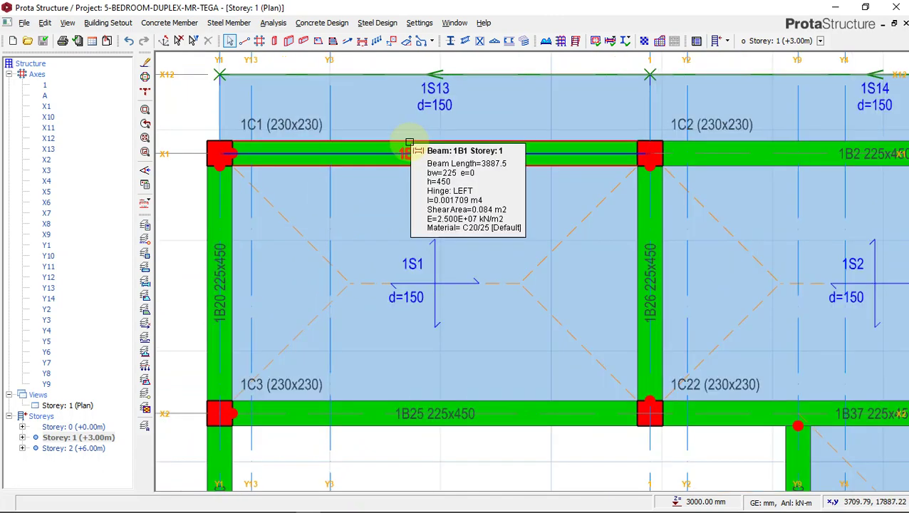
{"action": "left_click", "coordinate": [411, 142]}
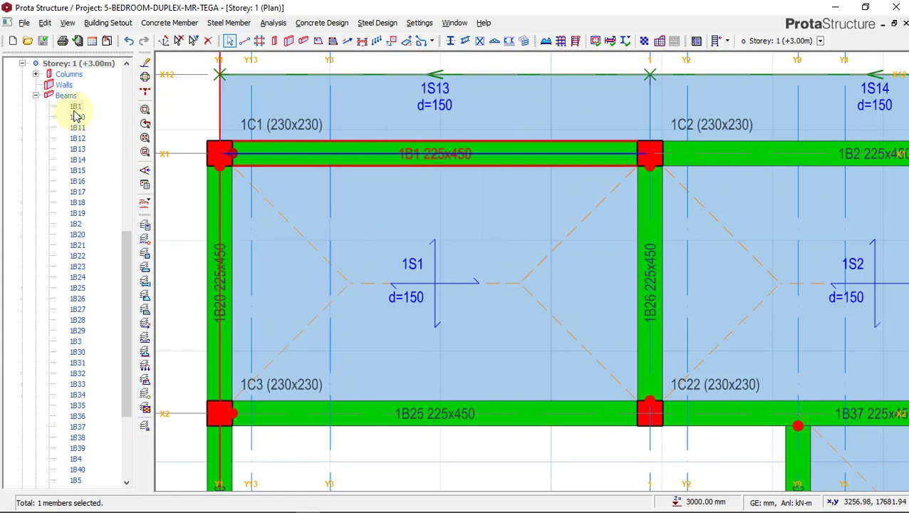
Open the Edit Beam Wall Load editor for beam 1B1 from its context menu
{"action": "right_click", "coordinate": [401, 146]}
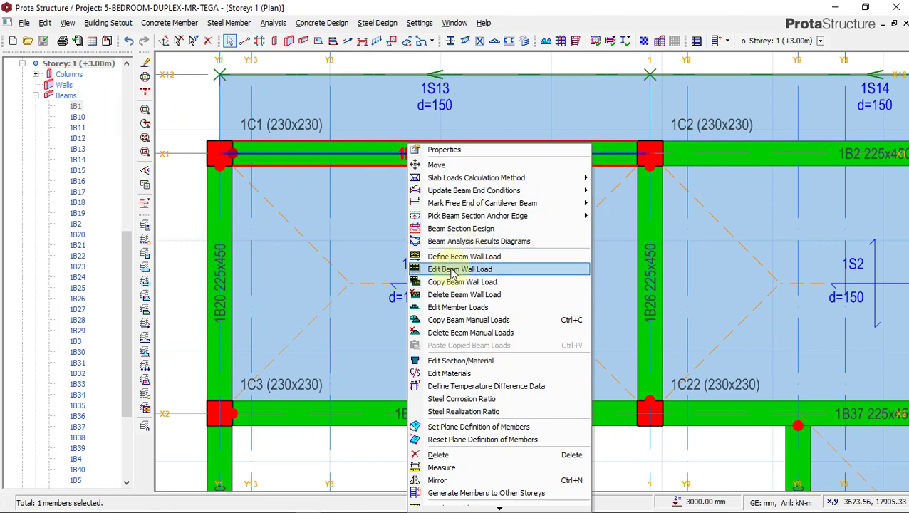
{"action": "left_click", "coordinate": [453, 269]}
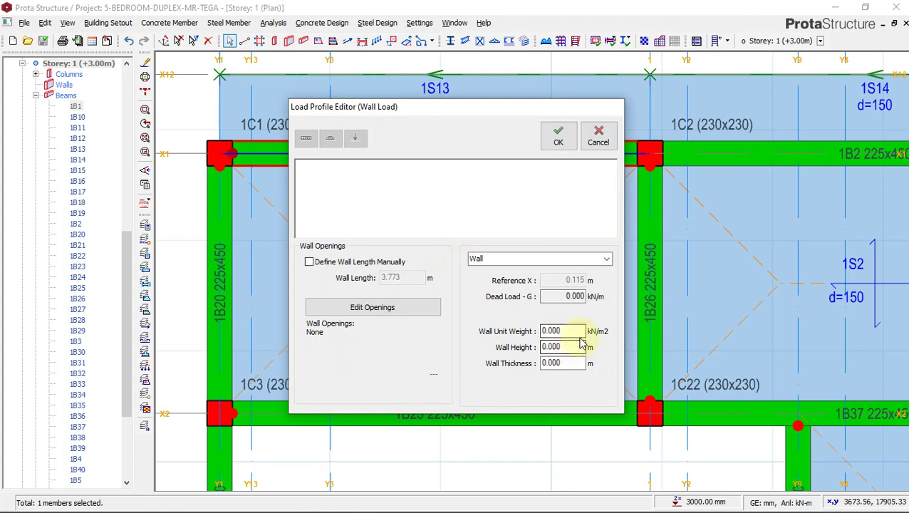
Enter a 3.700 kN/m2 wall unit weight for beam 1B1, then select the wall height value
{"action": "left_click_drag", "start_coordinate": [576, 331], "coordinate": [530, 327]}
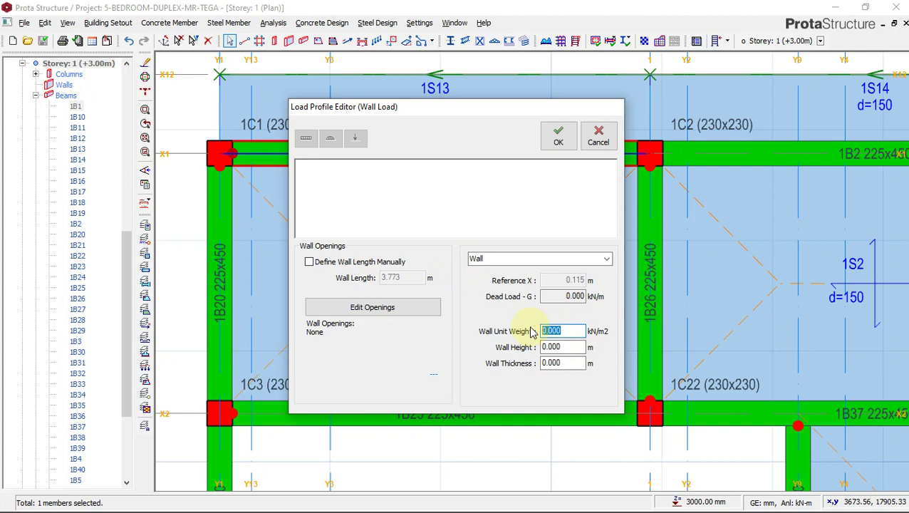
{"action": "left_click_drag", "start_coordinate": [581, 346], "coordinate": [539, 347]}
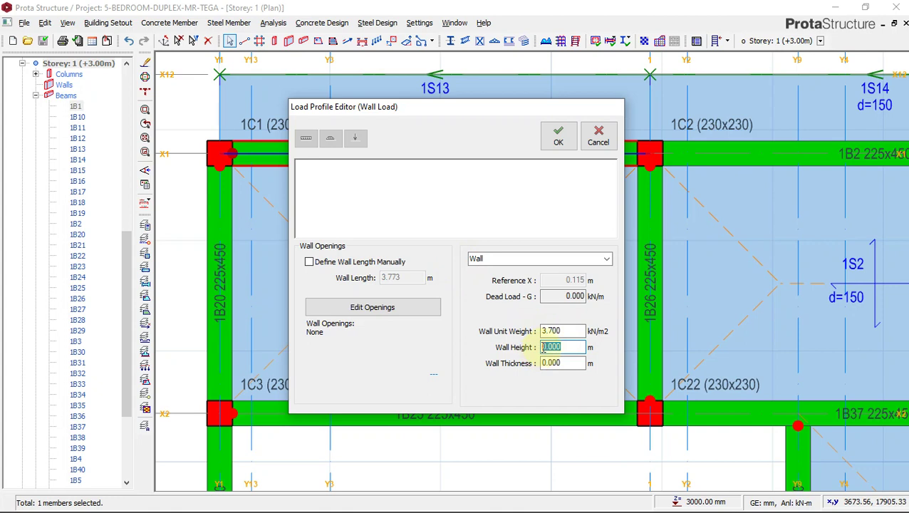
{"action": "left_click_drag", "start_coordinate": [545, 347], "coordinate": [479, 377]}
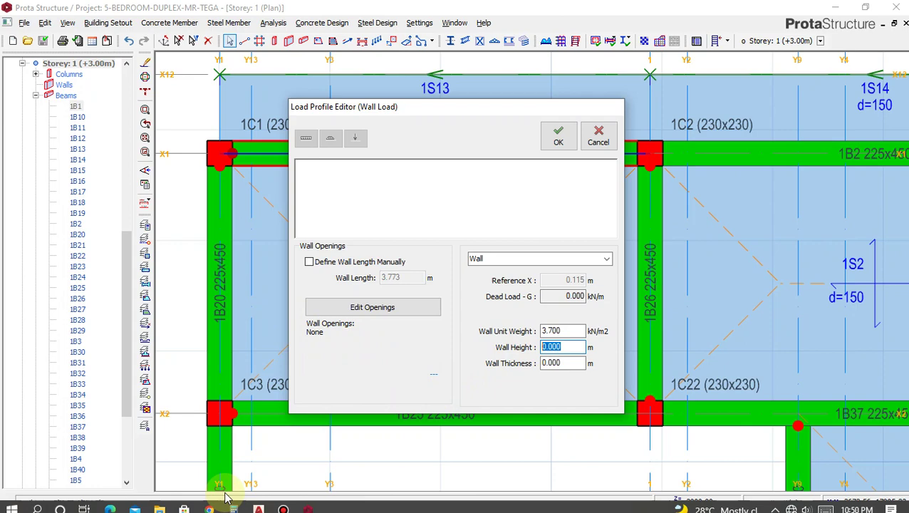
Bring Calculator fully on screen and enter the storey height 3150
{"action": "left_click", "coordinate": [233, 502]}
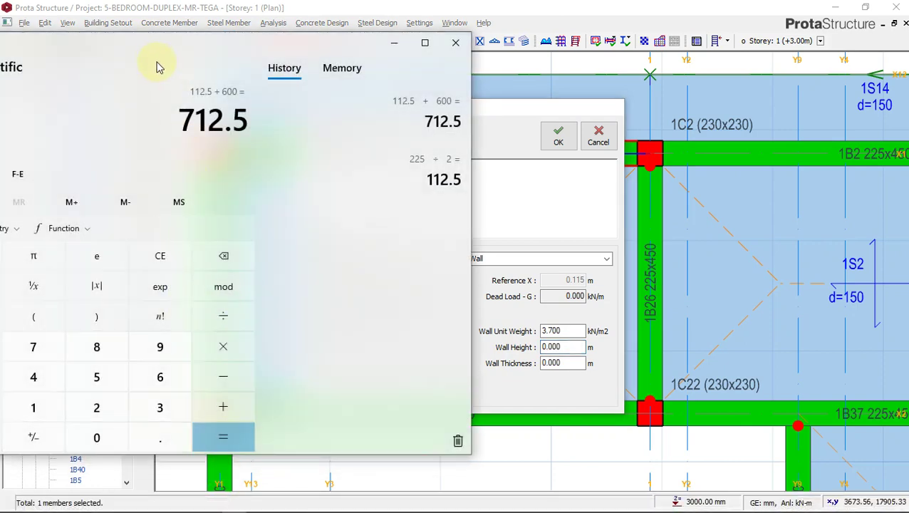
{"action": "left_click_drag", "start_coordinate": [158, 66], "coordinate": [279, 72]}
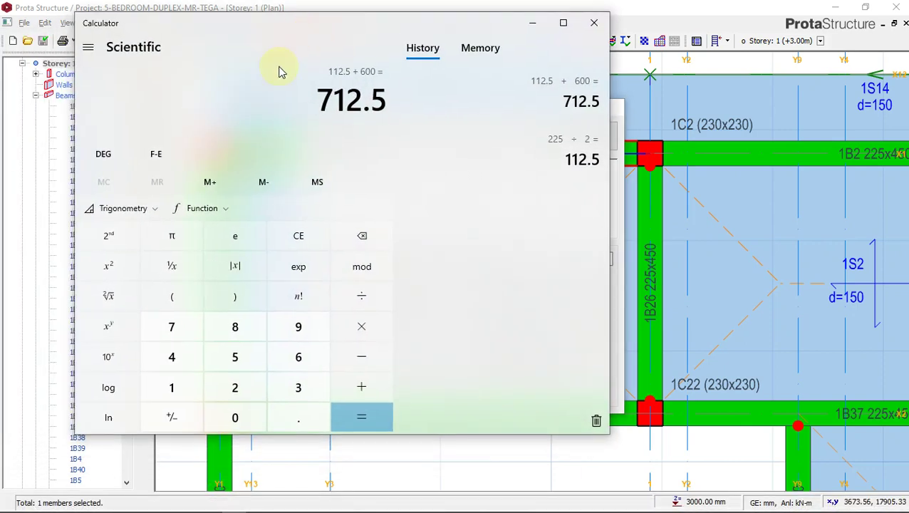
{"action": "left_click", "coordinate": [304, 386]}
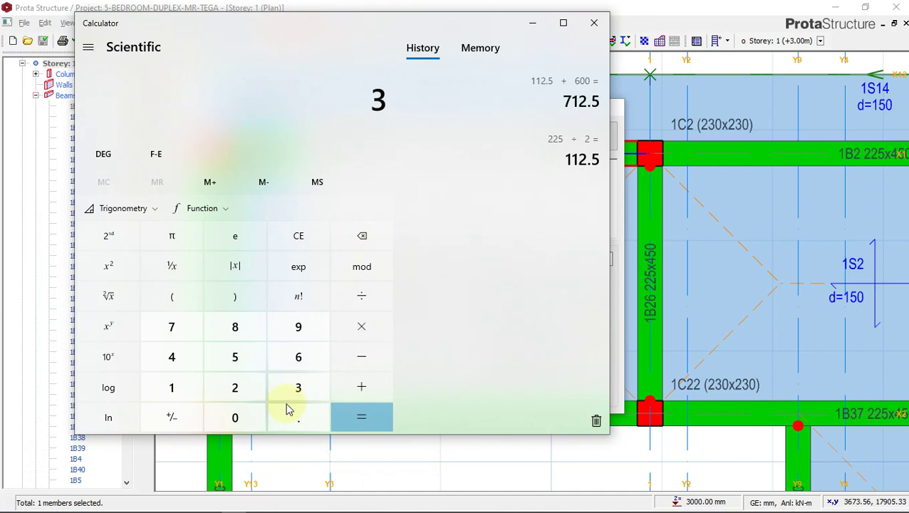
{"action": "left_click", "coordinate": [182, 385]}
{"action": "left_click", "coordinate": [232, 358]}
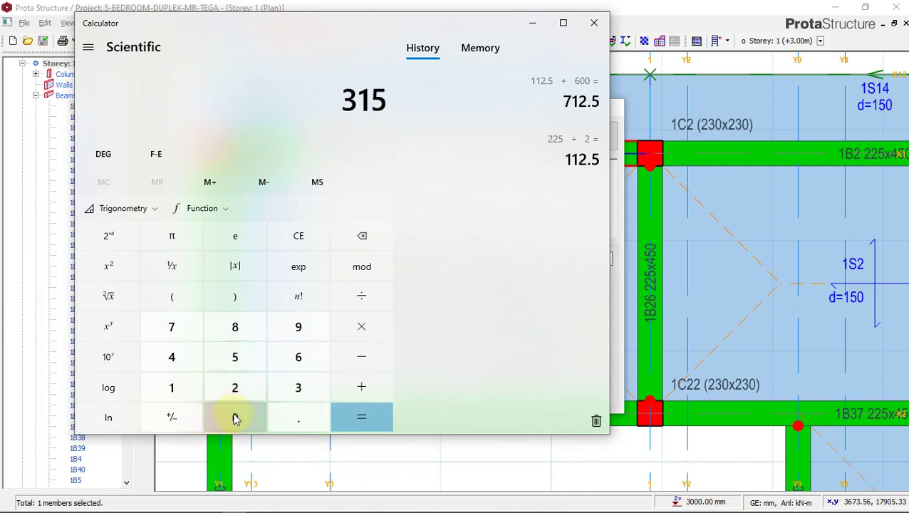
{"action": "left_click", "coordinate": [235, 418]}
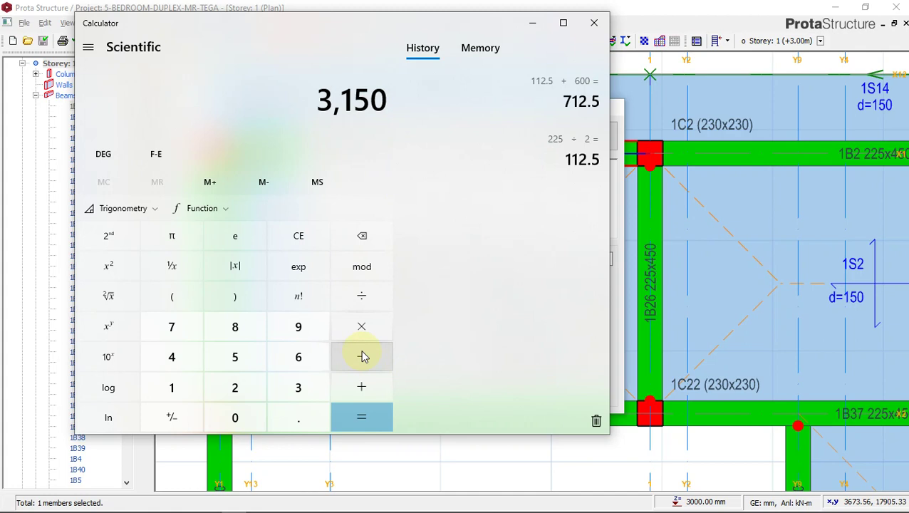
Clear the entry and compute beam depth minus slab thickness: 450 − 150 = 300
{"action": "left_click", "coordinate": [309, 244]}
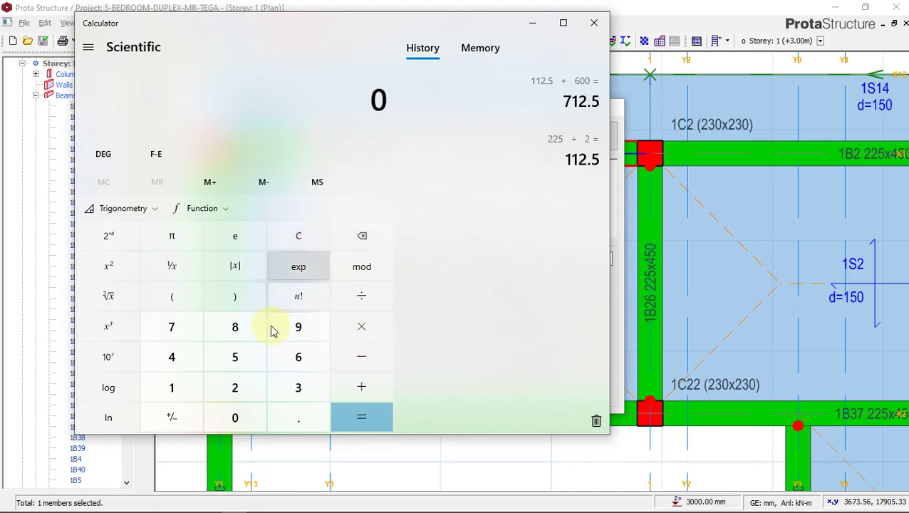
{"action": "left_click", "coordinate": [178, 360]}
{"action": "left_click", "coordinate": [232, 357]}
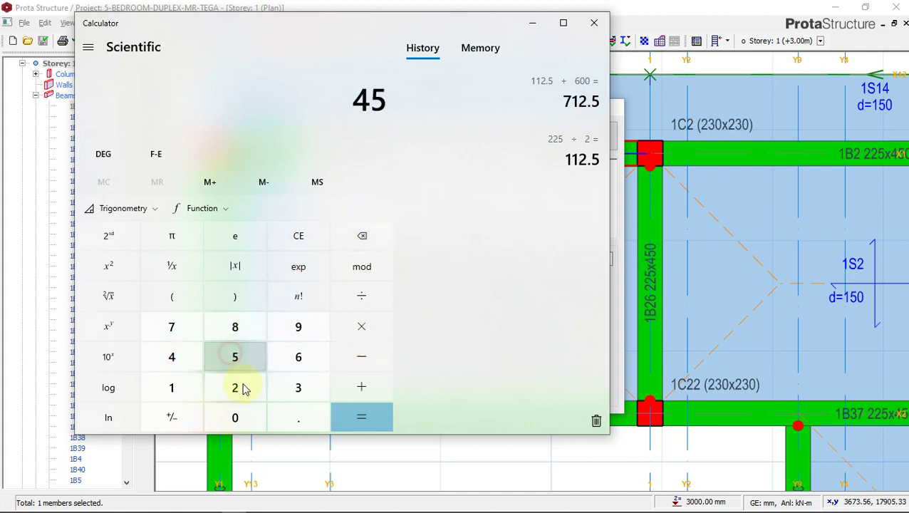
{"action": "left_click", "coordinate": [231, 417]}
{"action": "left_click", "coordinate": [363, 360]}
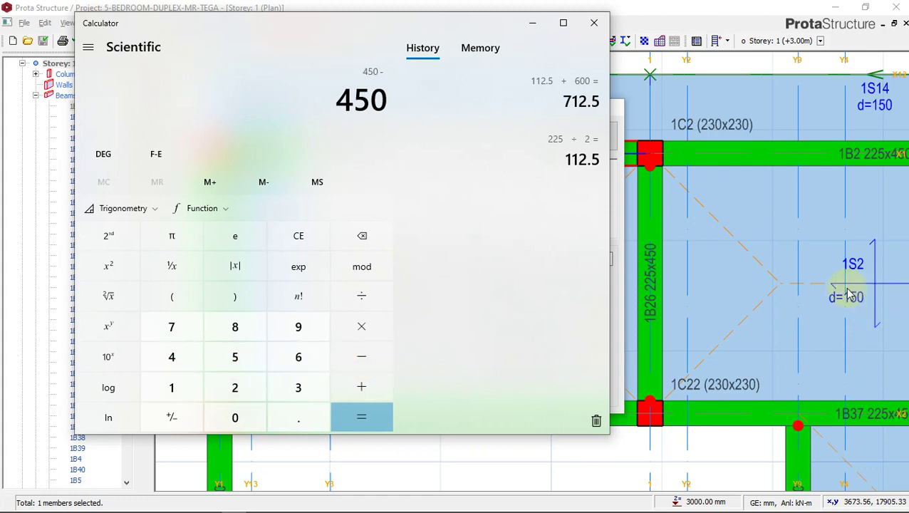
{"action": "left_click", "coordinate": [175, 387]}
{"action": "left_click", "coordinate": [238, 355]}
{"action": "left_click", "coordinate": [242, 420]}
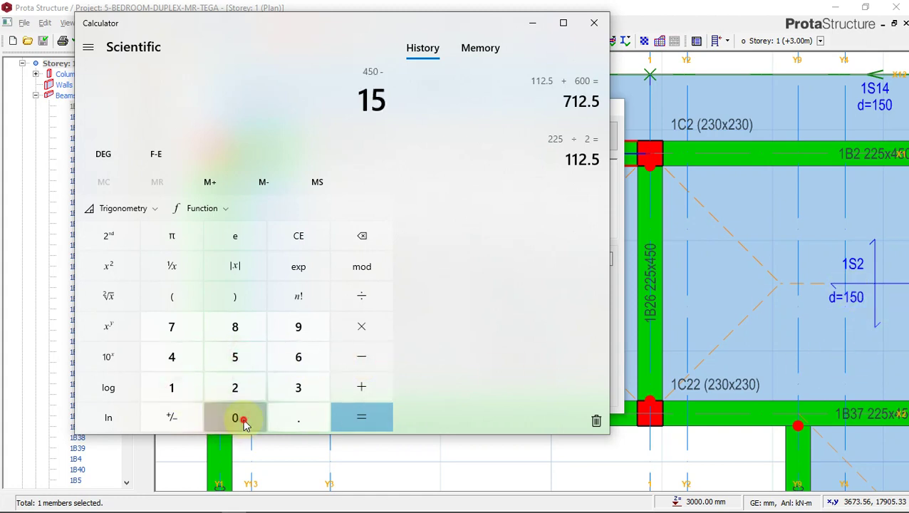
{"action": "left_click", "coordinate": [361, 417]}
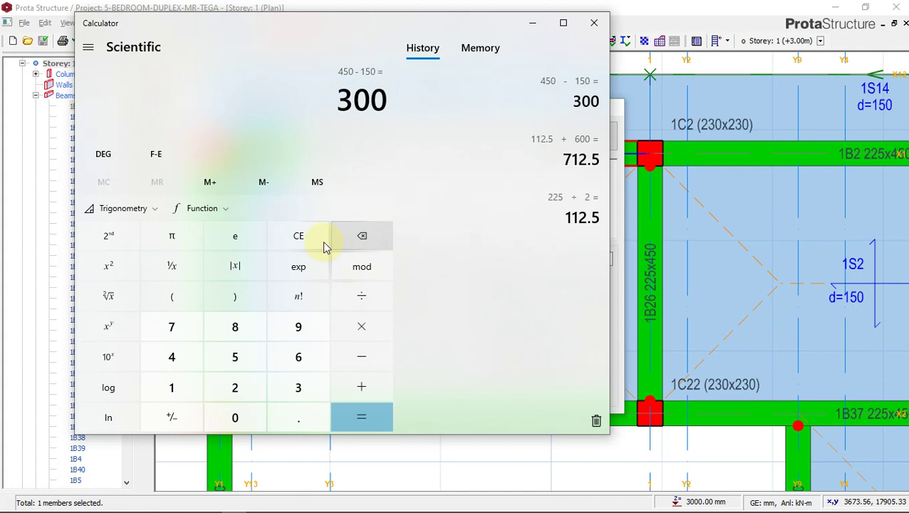
Compute the clear wall height 3150 − 300 = 2,850, then minimize Calculator
{"action": "left_click", "coordinate": [298, 235]}
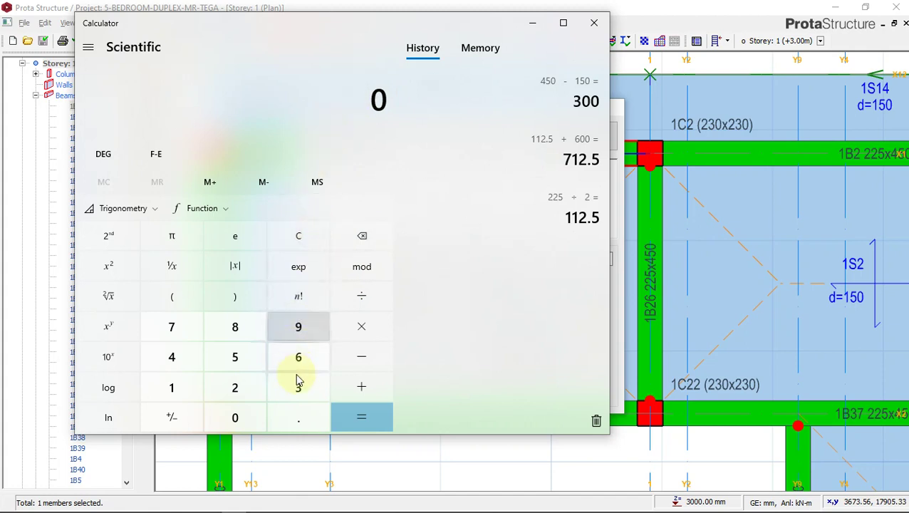
{"action": "left_click", "coordinate": [301, 393]}
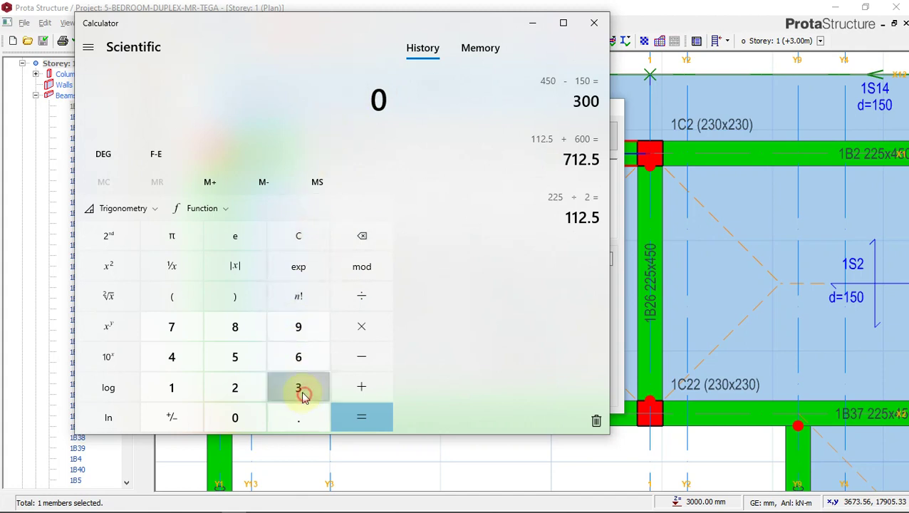
{"action": "left_click", "coordinate": [181, 387]}
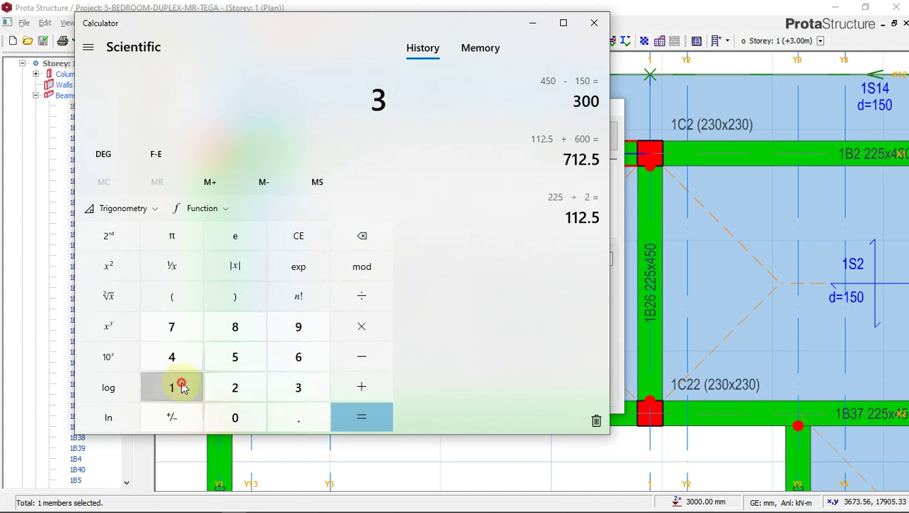
{"action": "left_click", "coordinate": [235, 357]}
{"action": "left_click", "coordinate": [235, 417]}
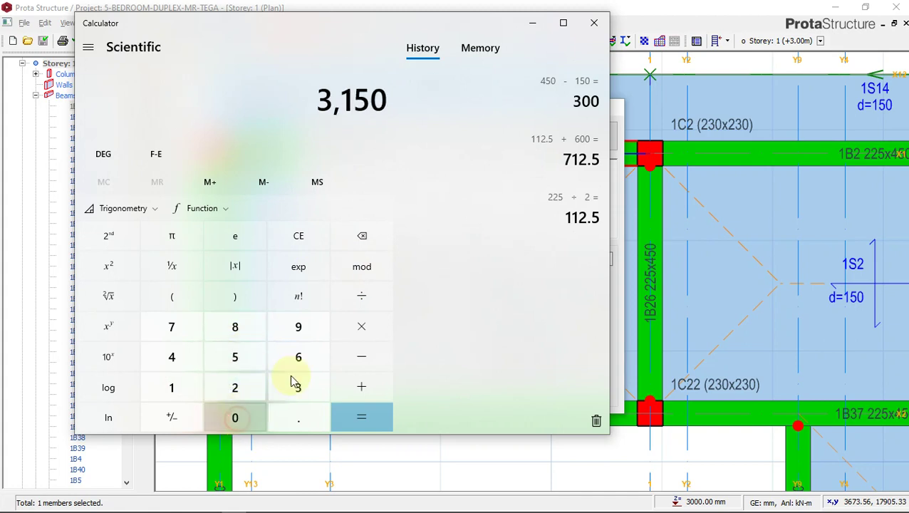
{"action": "left_click", "coordinate": [361, 356]}
{"action": "left_click", "coordinate": [295, 391]}
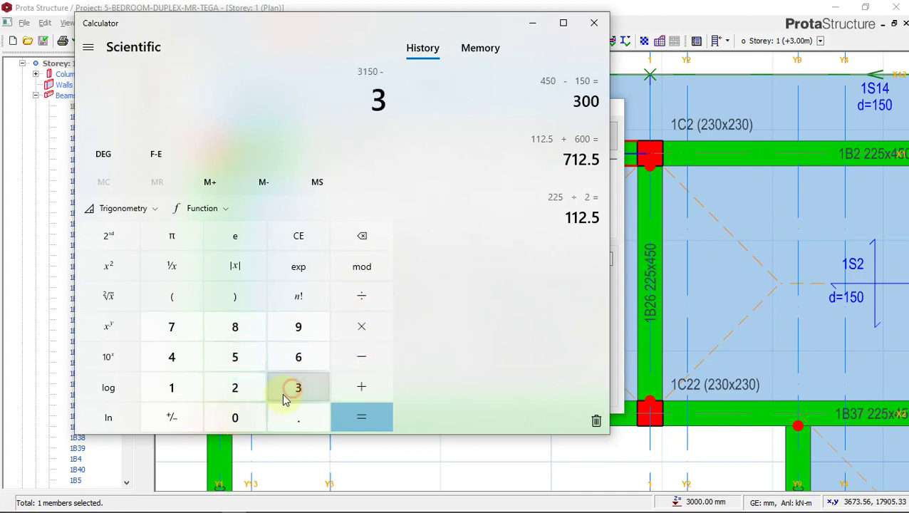
{"action": "left_click", "coordinate": [253, 418]}
{"action": "left_click", "coordinate": [253, 418]}
{"action": "left_click", "coordinate": [361, 416]}
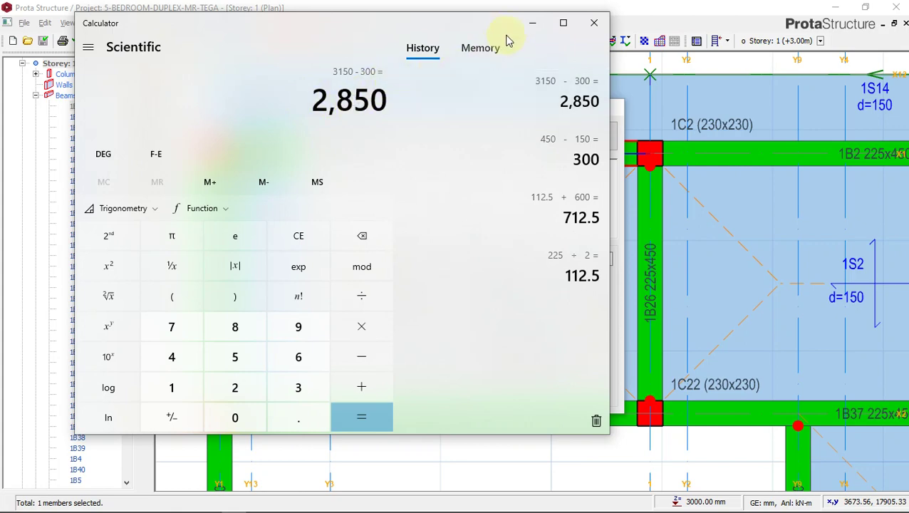
{"action": "left_click", "coordinate": [532, 23]}
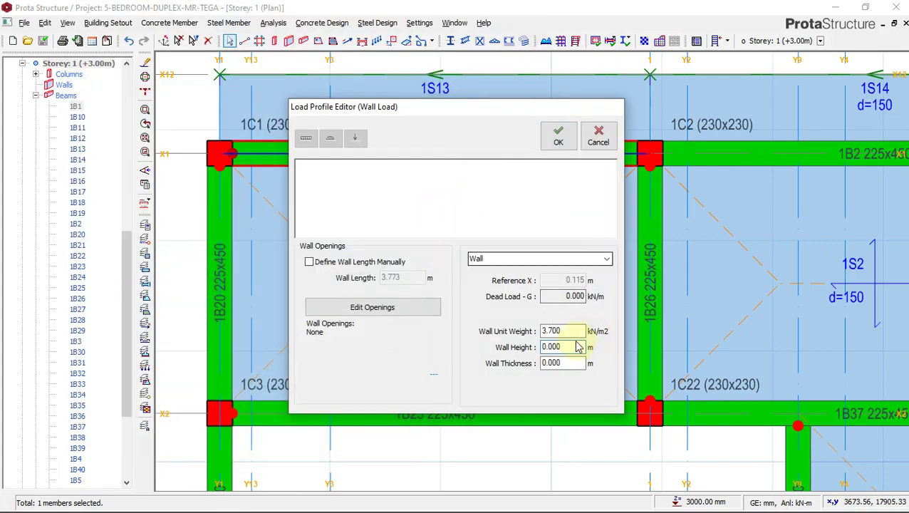
Set beam 1B1's wall height to 2.850 m and thickness to 0.225 m at 3.700 kN/m2
{"action": "left_click_drag", "start_coordinate": [579, 346], "coordinate": [536, 353]}
{"action": "type", "text": "2.85"}
{"action": "key", "text": "Tab"}
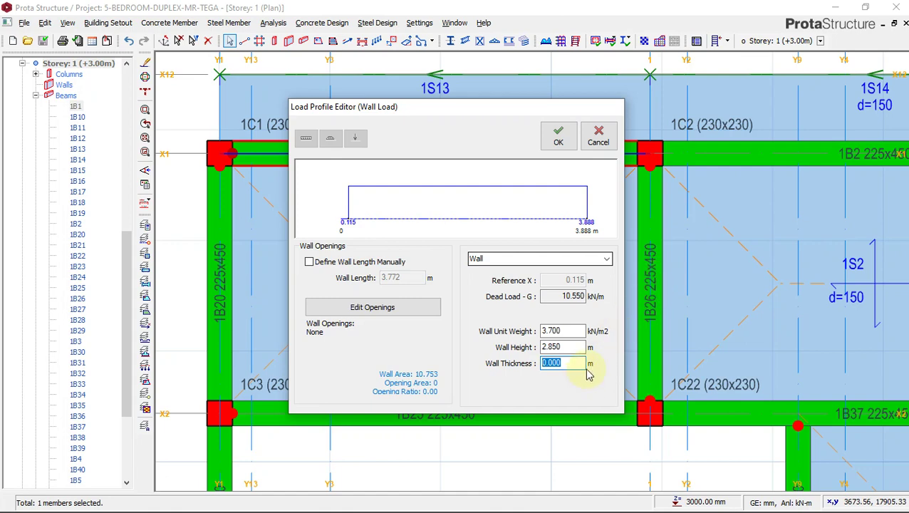
{"action": "type", "text": "0.225"}
{"action": "left_click", "coordinate": [560, 140]}
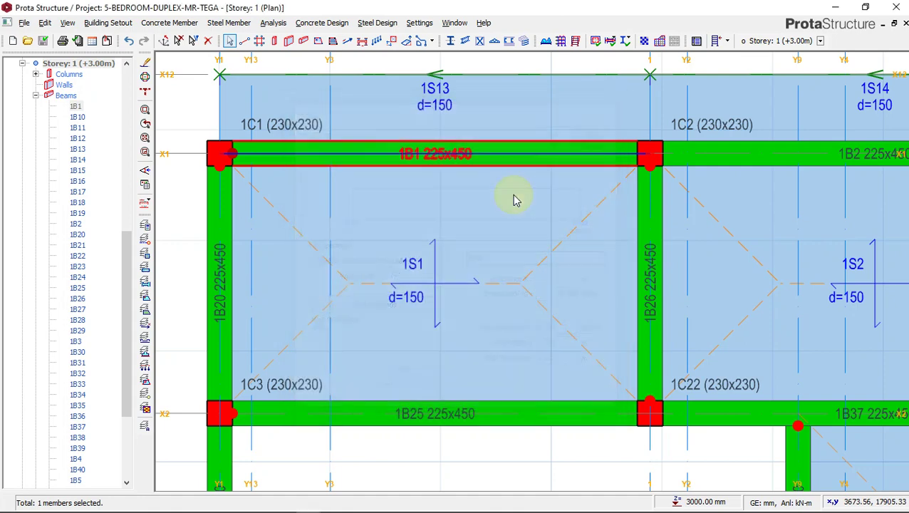
View the member connectivity information and dismiss it
{"action": "left_click", "coordinate": [372, 153]}
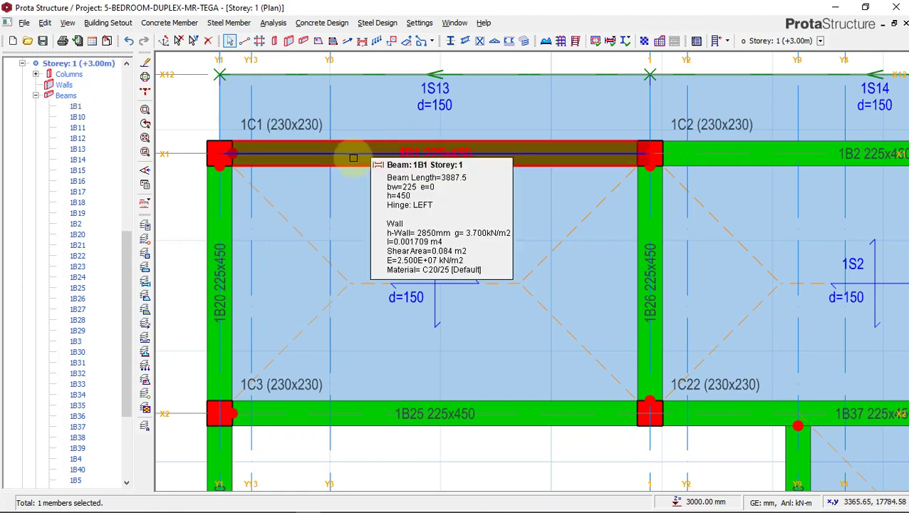
{"action": "left_click", "coordinate": [145, 91]}
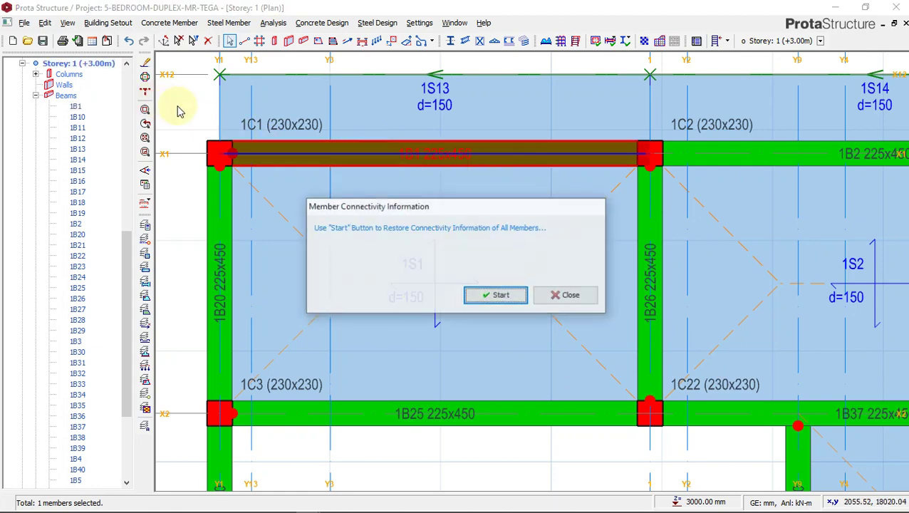
{"action": "left_click", "coordinate": [570, 295]}
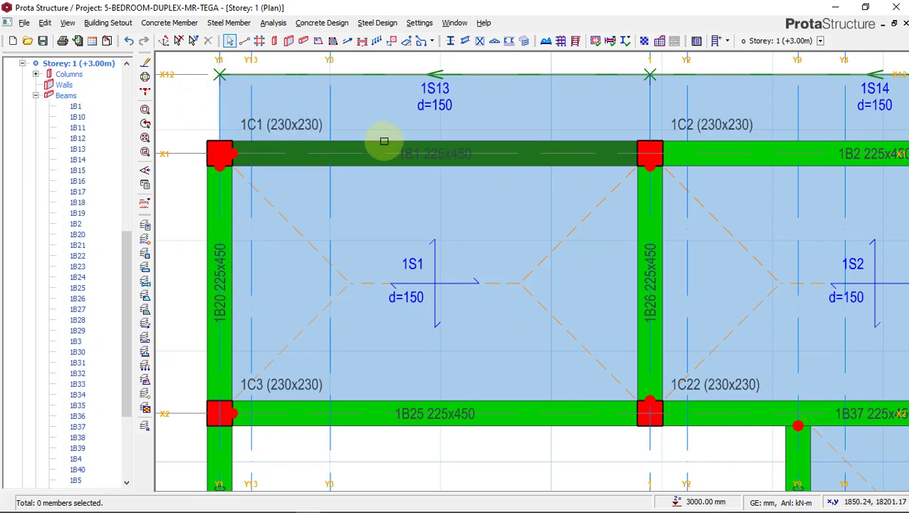
{"action": "scroll", "coordinate": [437, 160], "scroll_direction": "up", "scroll_amount": 2}
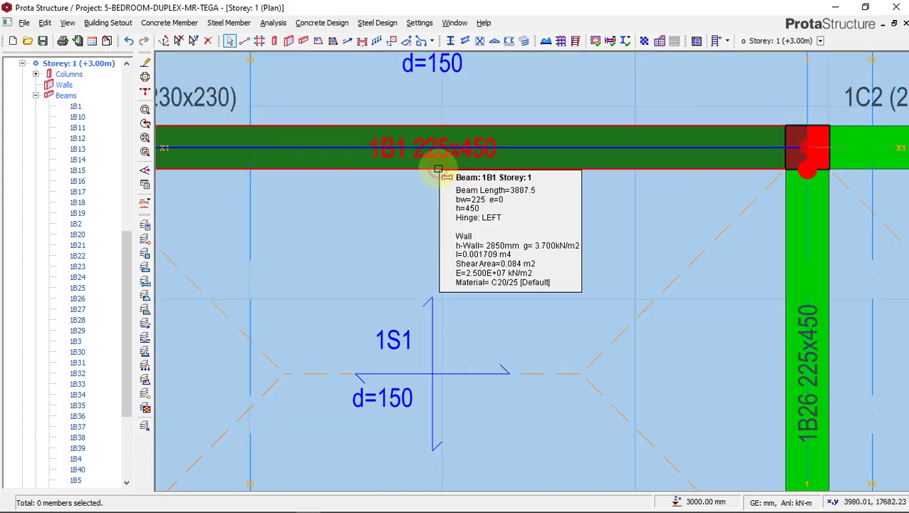
Copy beam 1B1's 2850 mm wall load via Copy Beam Wall Load
{"action": "left_click", "coordinate": [438, 169]}
{"action": "right_click", "coordinate": [438, 168]}
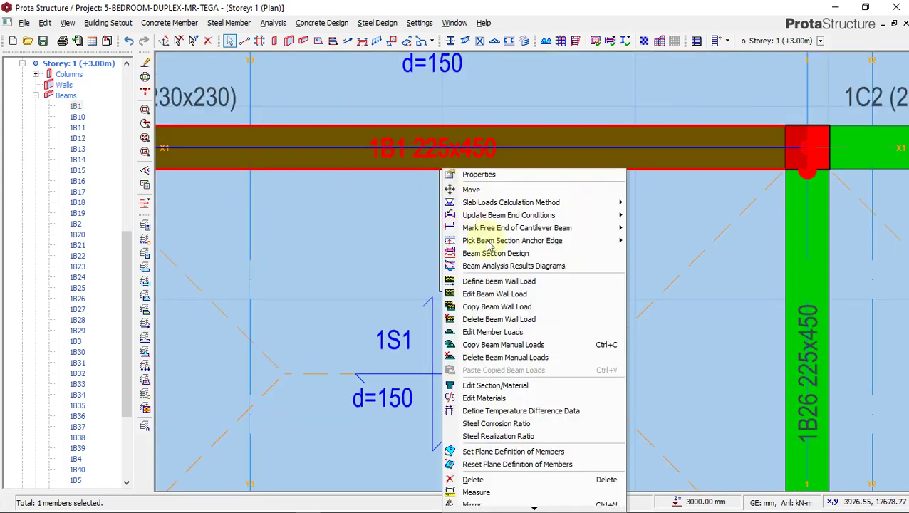
{"action": "left_click", "coordinate": [499, 306]}
Open beam 1B10's properties panel and close it again
{"action": "scroll", "coordinate": [450, 158], "scroll_direction": "down", "scroll_amount": 3}
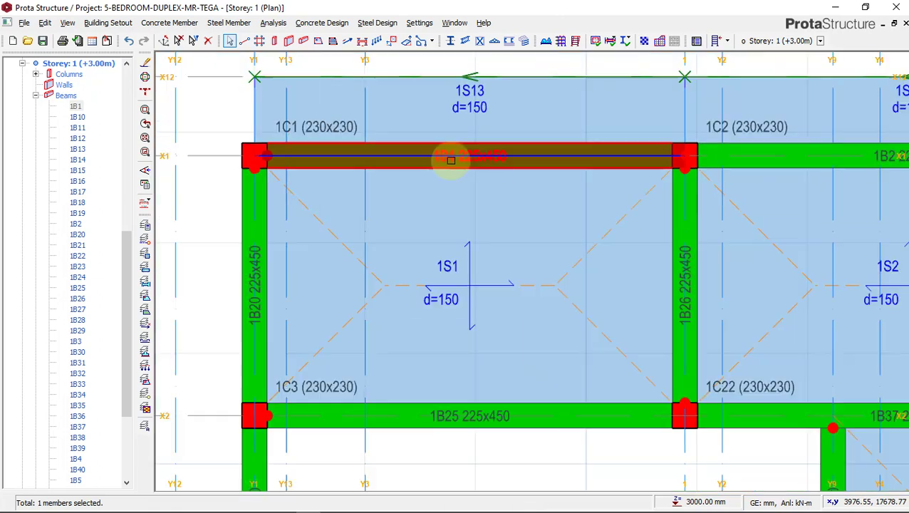
{"action": "double_click", "coordinate": [77, 116]}
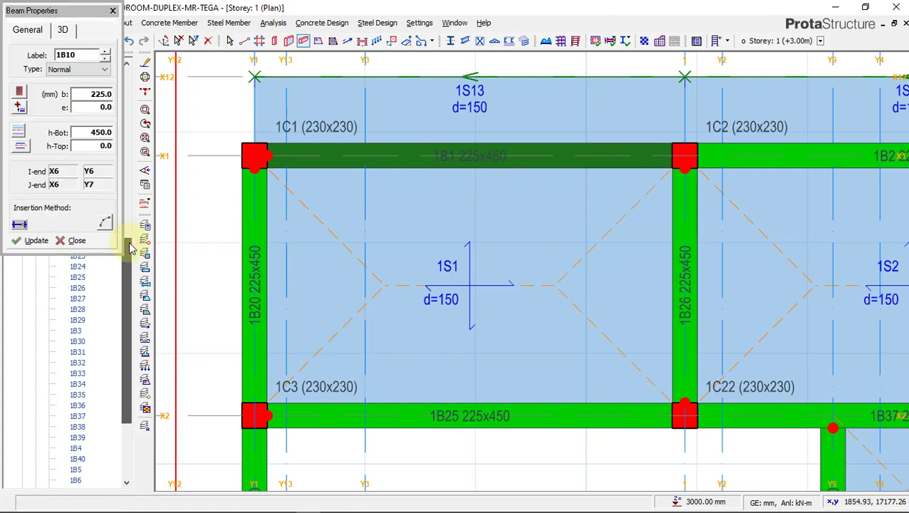
{"action": "scroll", "coordinate": [130, 245], "scroll_direction": "down", "scroll_amount": 2}
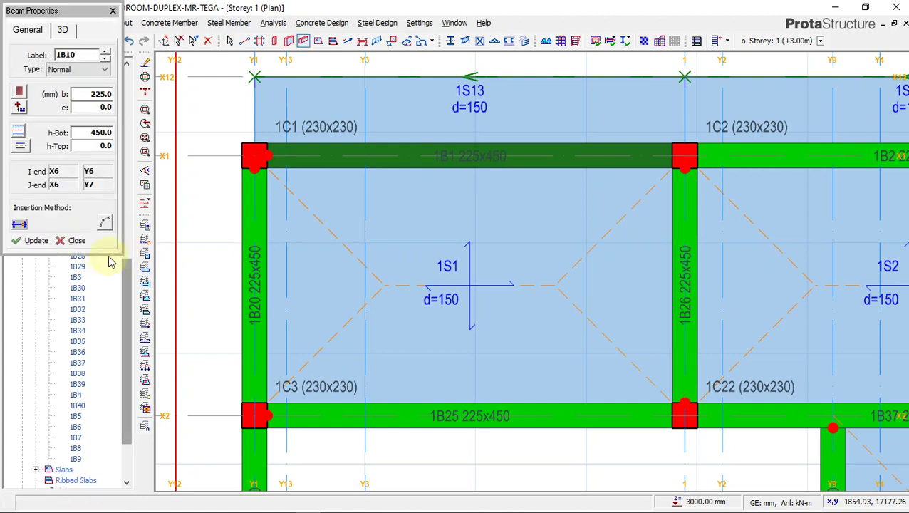
{"action": "left_click", "coordinate": [71, 241]}
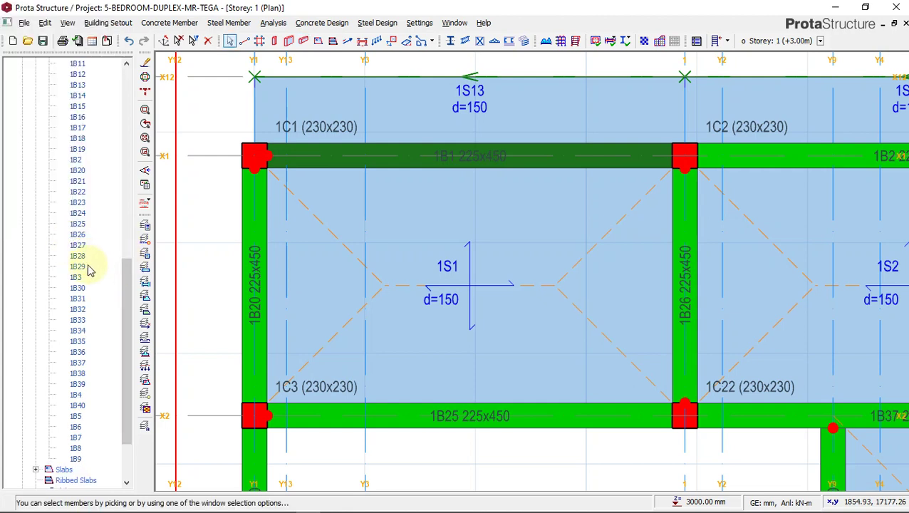
Select all Storey 1 beams, paste the copied wall load replacing existing loads, then deselect
{"action": "left_click", "coordinate": [75, 459], "text": "shift"}
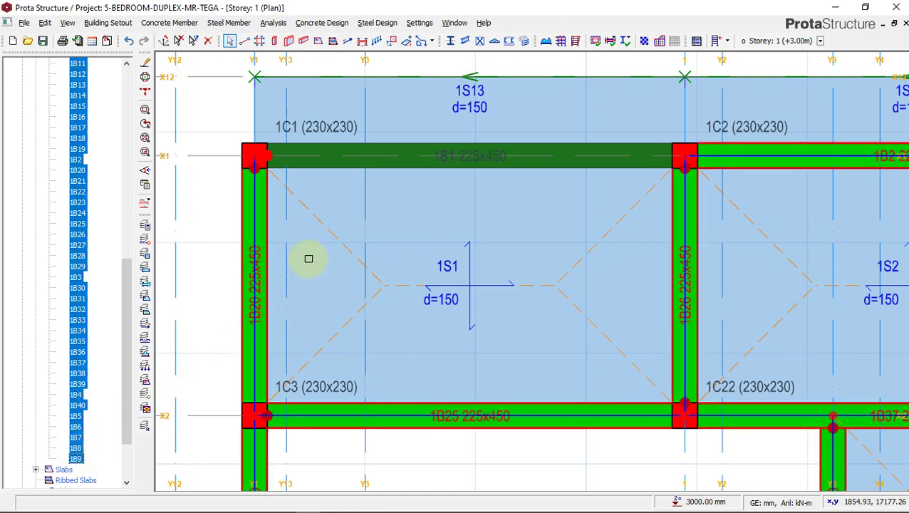
{"action": "scroll", "coordinate": [398, 167], "scroll_direction": "down", "scroll_amount": 3}
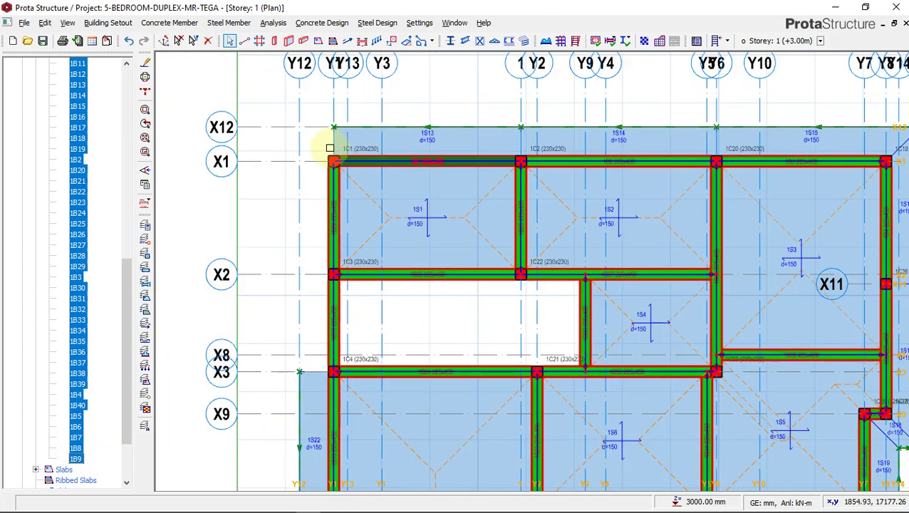
{"action": "right_click", "coordinate": [287, 103]}
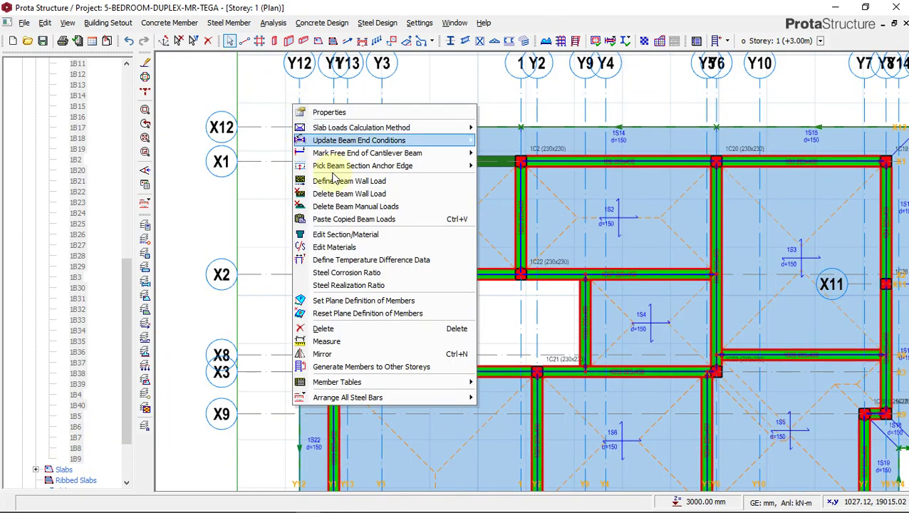
{"action": "left_click", "coordinate": [349, 219]}
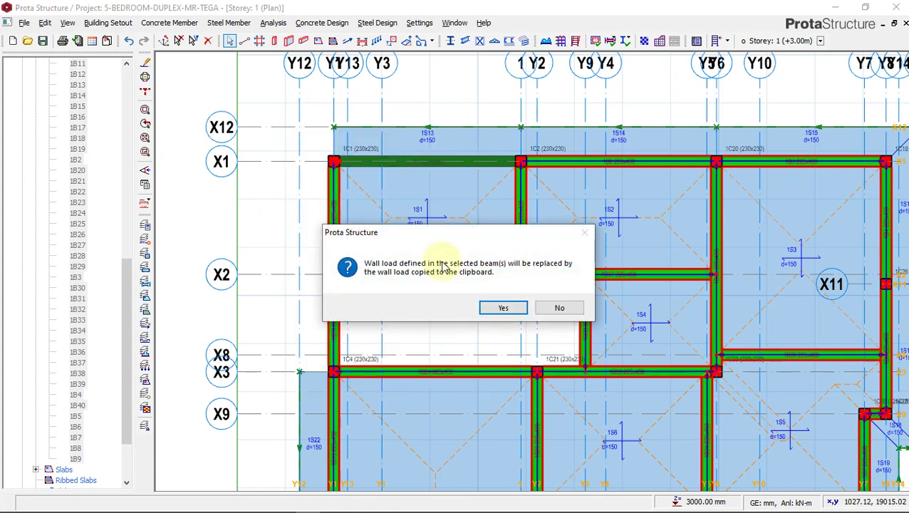
{"action": "left_click", "coordinate": [497, 308]}
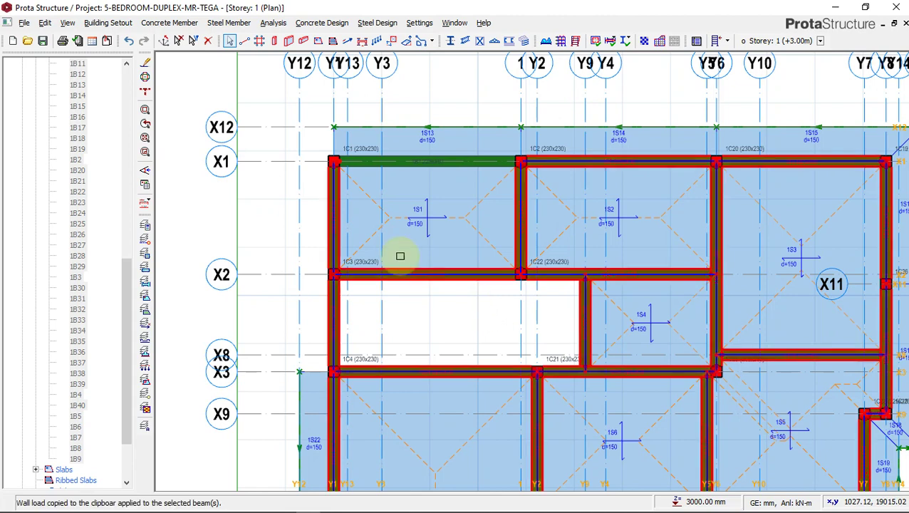
{"action": "scroll", "coordinate": [321, 96], "scroll_direction": "down", "scroll_amount": 3}
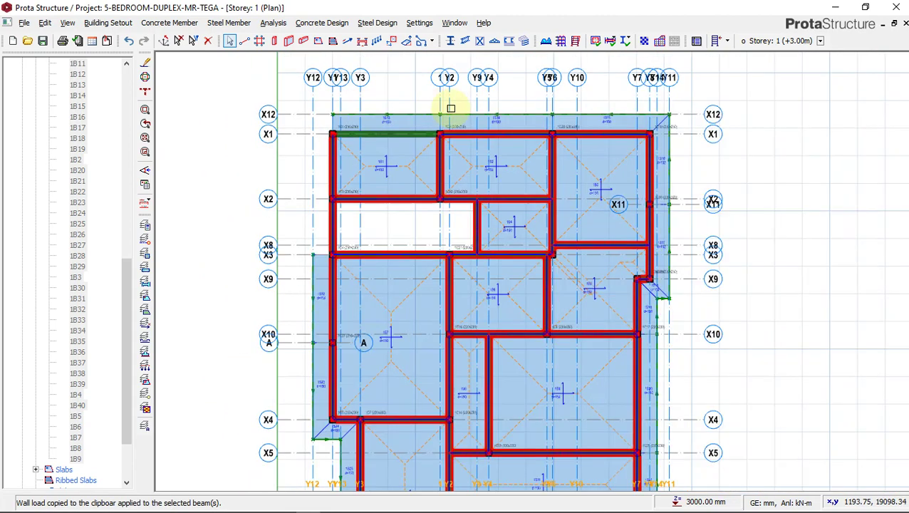
{"action": "left_click", "coordinate": [769, 261]}
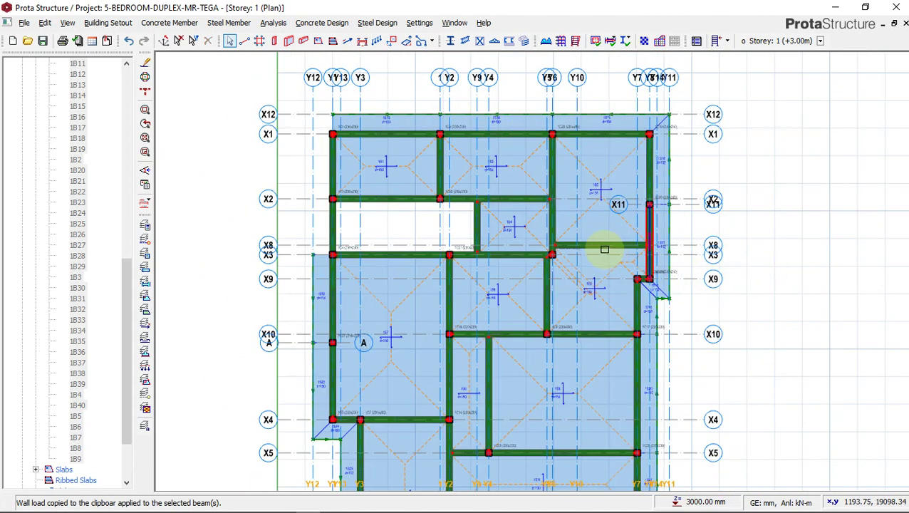
Zoom in on beam 1B1 along gridline X1 to check its wall load
{"action": "scroll", "coordinate": [413, 114], "scroll_direction": "up", "scroll_amount": 1}
{"action": "scroll", "coordinate": [412, 135], "scroll_direction": "up", "scroll_amount": 1}
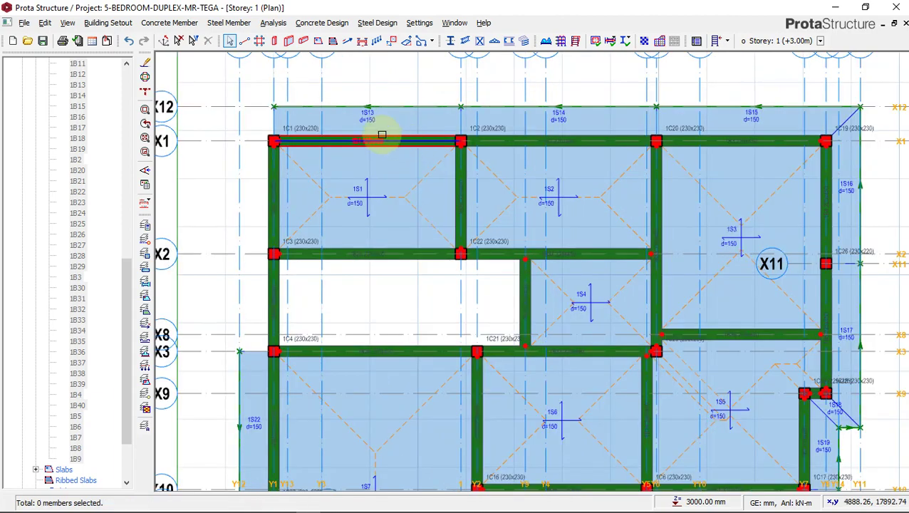
{"action": "scroll", "coordinate": [317, 139], "scroll_direction": "up", "scroll_amount": 1}
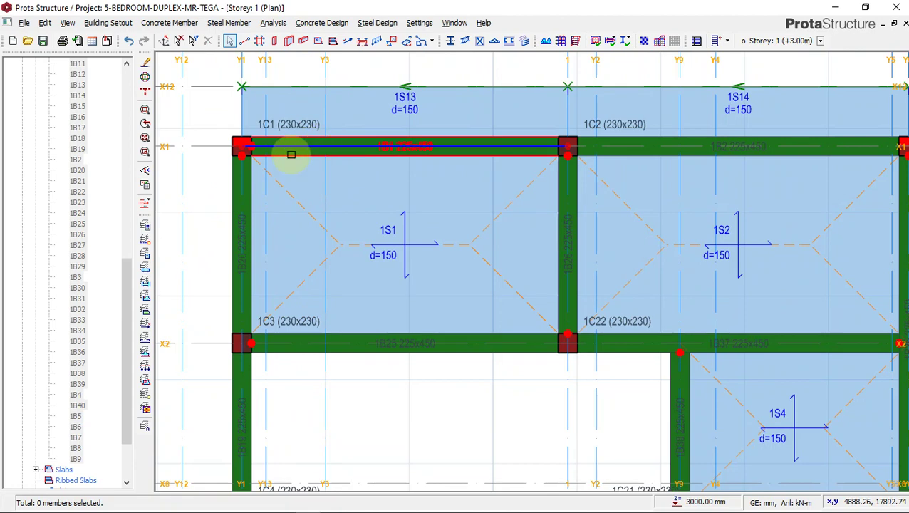
{"action": "scroll", "coordinate": [288, 151], "scroll_direction": "down", "scroll_amount": 2}
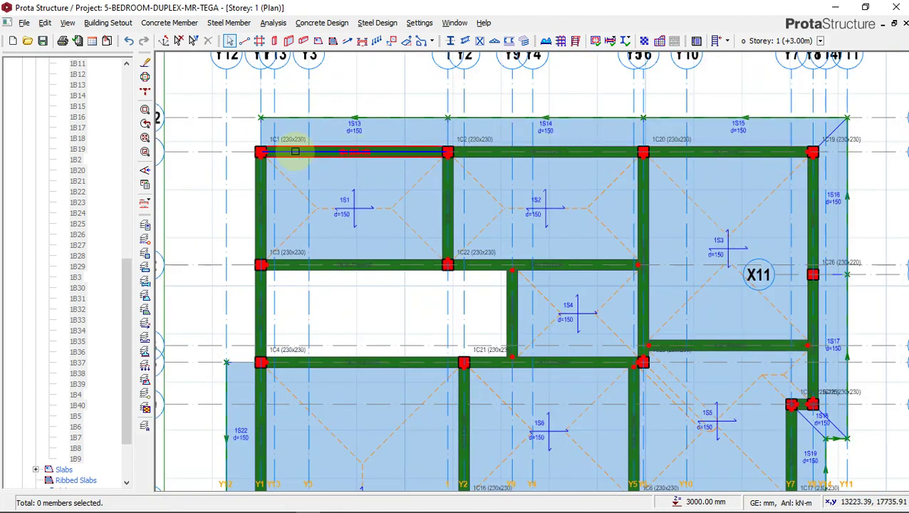
{"action": "scroll", "coordinate": [332, 144], "scroll_direction": "up", "scroll_amount": 1}
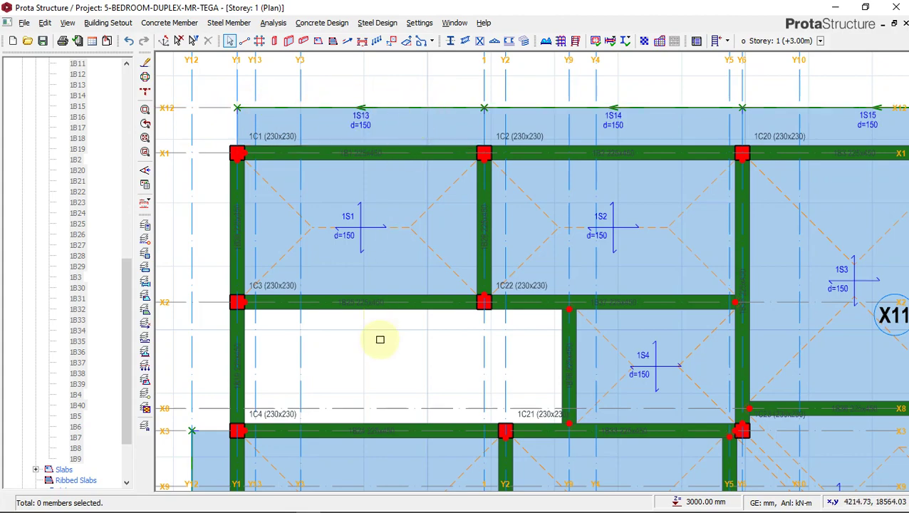
In AutoCAD, zoom to the coloured first-floor plan showing bedrooms, baths and stair
{"action": "left_click", "coordinate": [260, 501]}
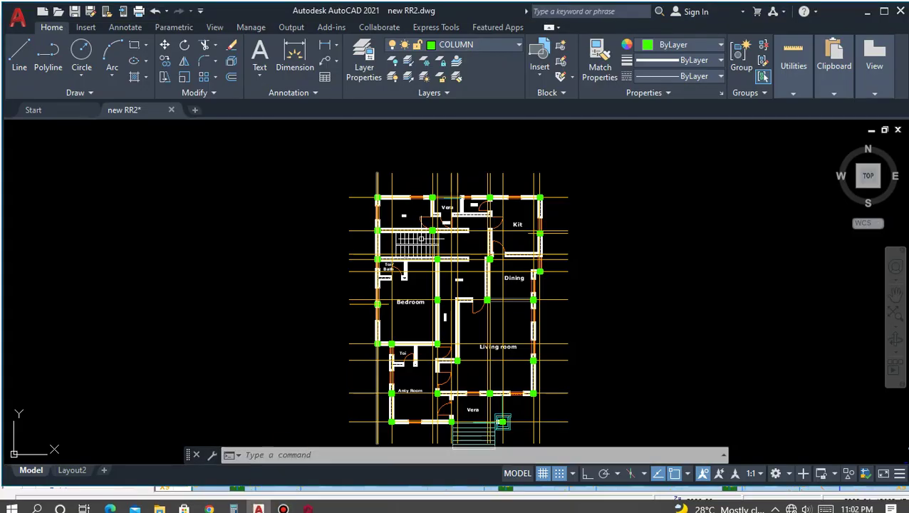
{"action": "scroll", "coordinate": [395, 223], "scroll_direction": "down", "scroll_amount": 3}
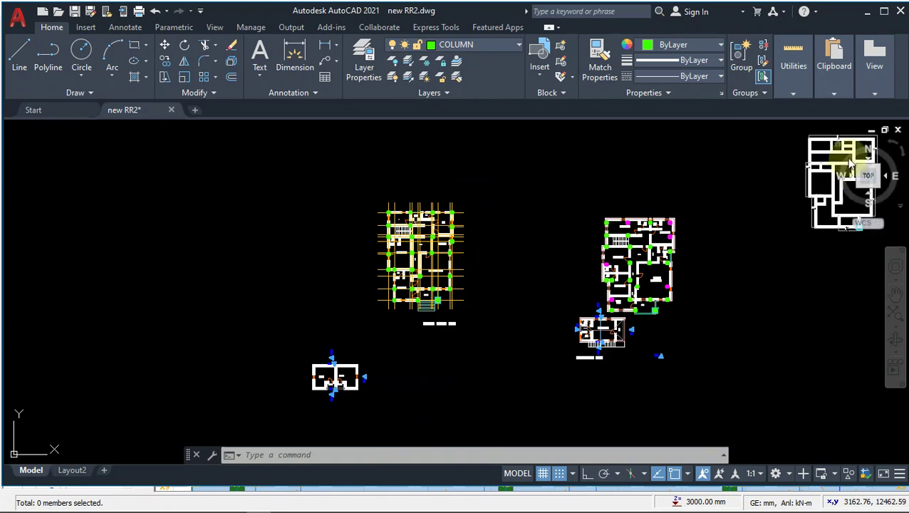
{"action": "scroll", "coordinate": [818, 141], "scroll_direction": "up", "scroll_amount": 5}
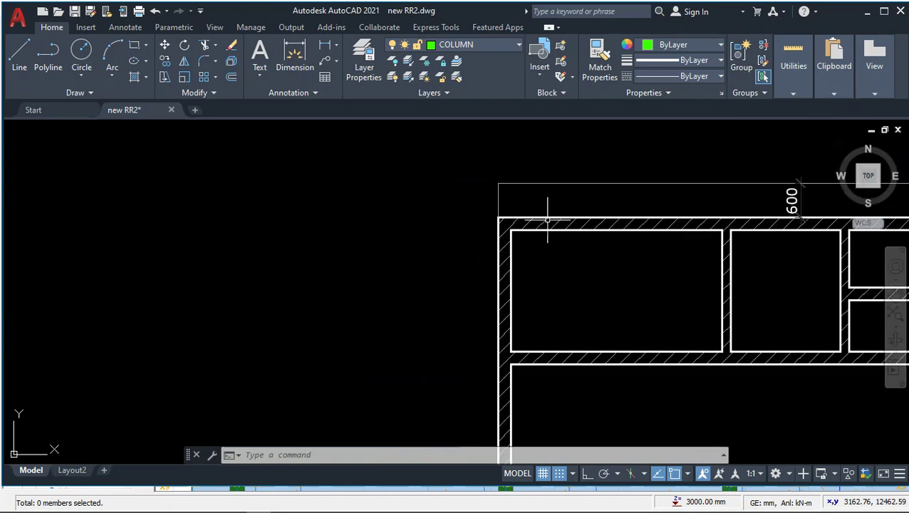
{"action": "scroll", "coordinate": [504, 180], "scroll_direction": "down", "scroll_amount": 8}
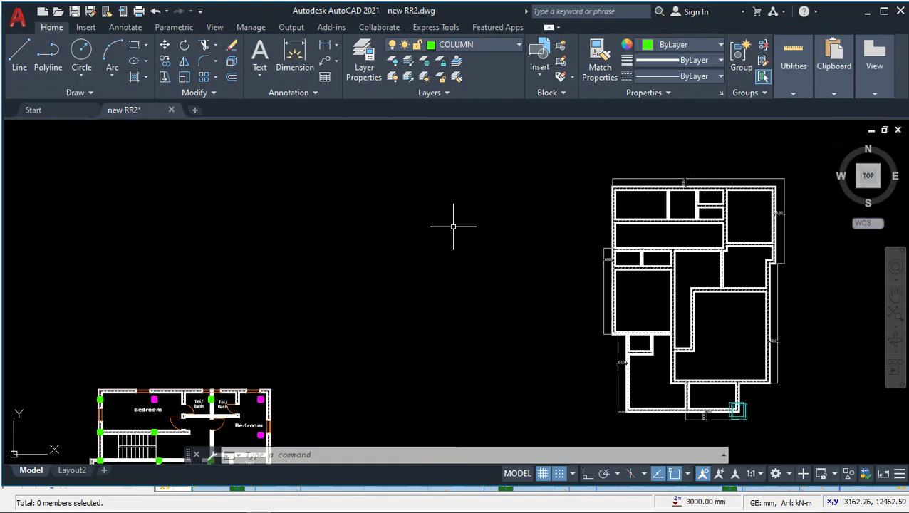
{"action": "scroll", "coordinate": [178, 419], "scroll_direction": "up", "scroll_amount": 6}
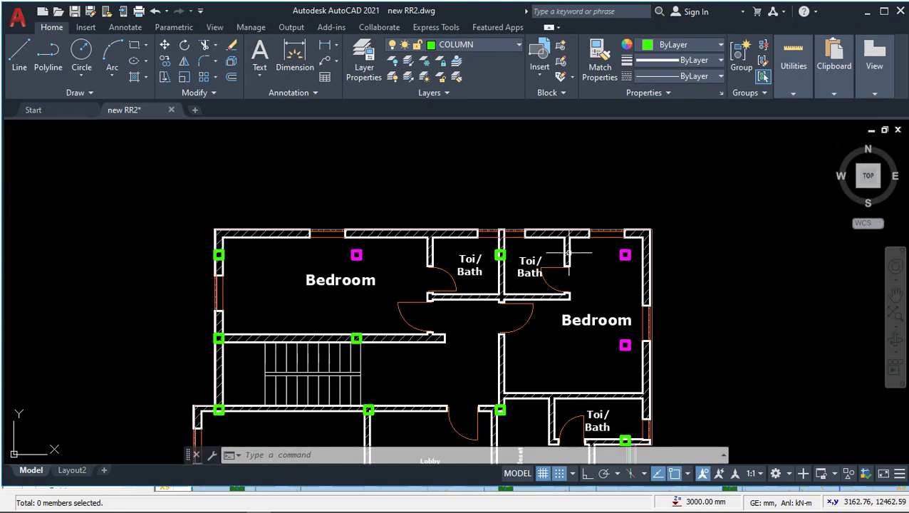
{"action": "left_click", "coordinate": [359, 168]}
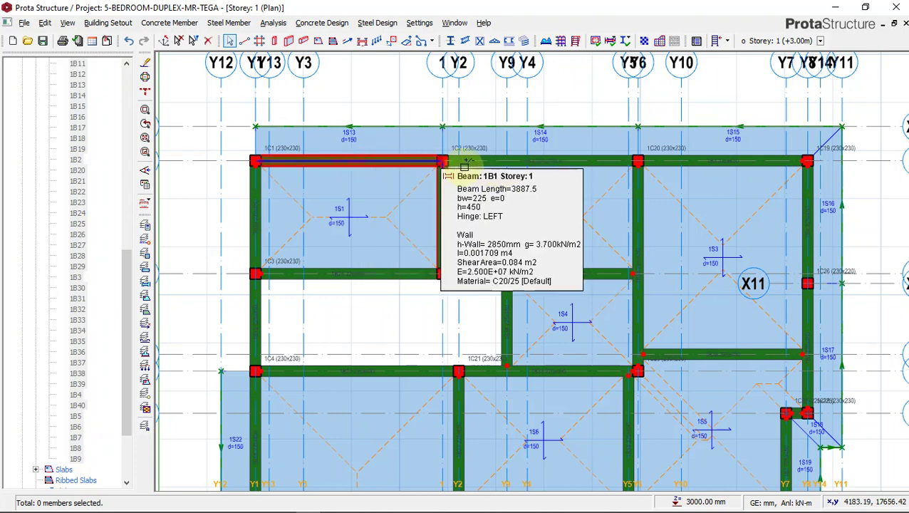
Delete the wall loads from beams 1B1, 1B2 and 1B3 along gridline X1
{"action": "left_click", "coordinate": [490, 166]}
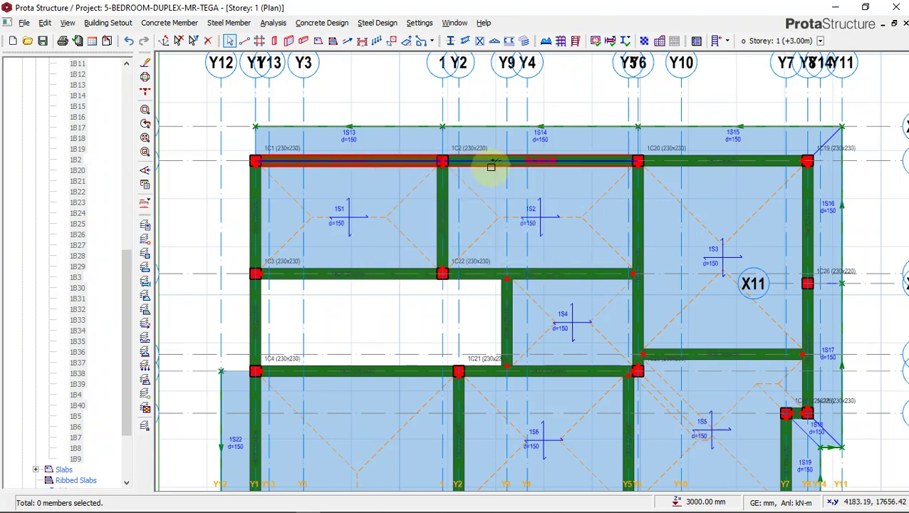
{"action": "left_click", "coordinate": [671, 166]}
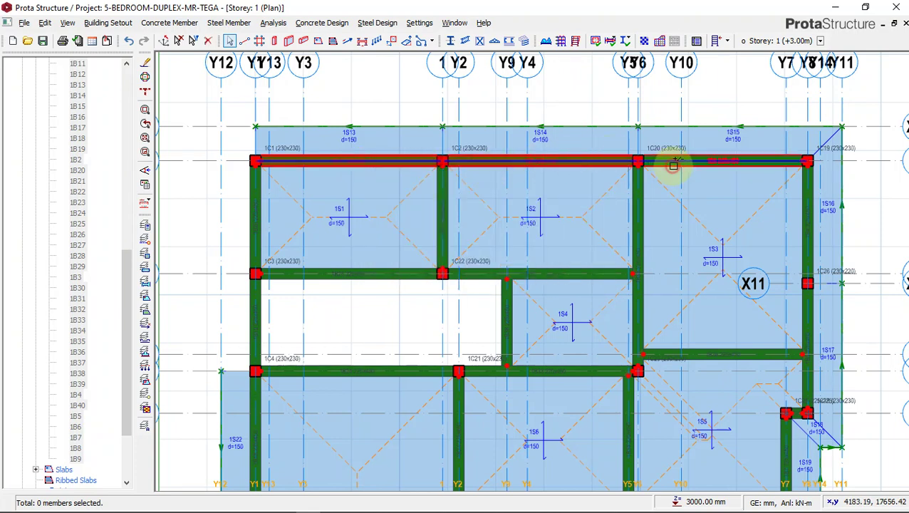
{"action": "right_click", "coordinate": [579, 88]}
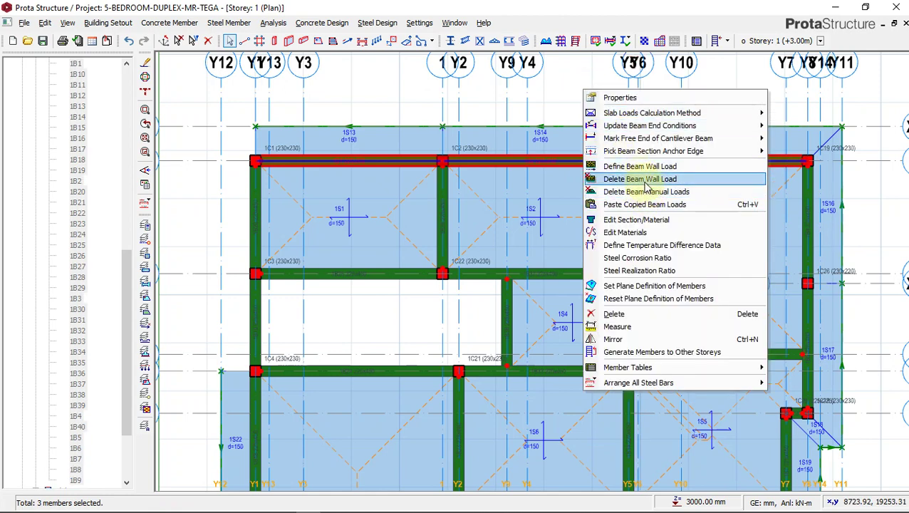
{"action": "left_click", "coordinate": [645, 180]}
{"action": "left_click", "coordinate": [481, 306]}
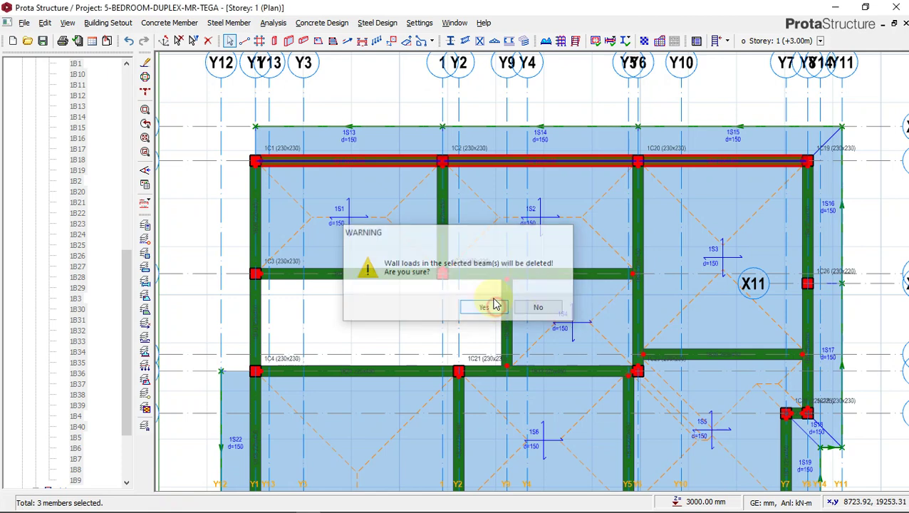
{"action": "scroll", "coordinate": [319, 152], "scroll_direction": "up", "scroll_amount": 4}
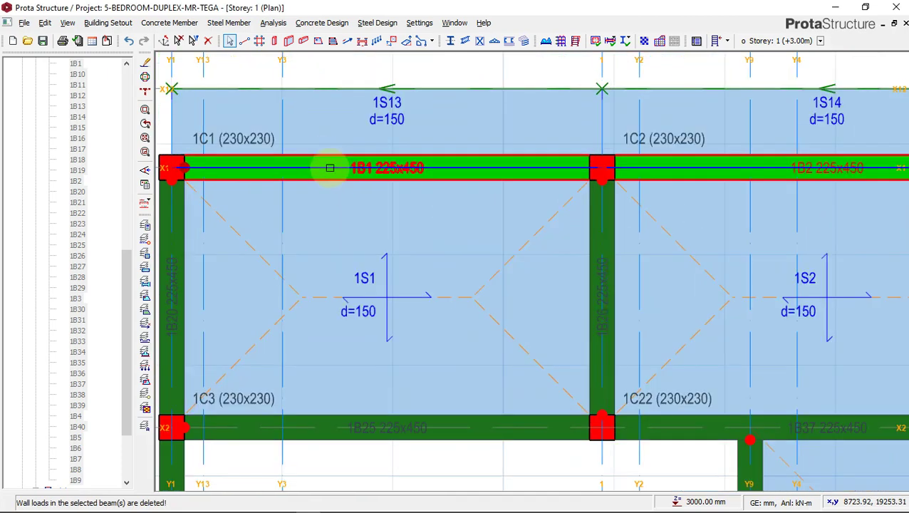
{"action": "scroll", "coordinate": [218, 168], "scroll_direction": "down", "scroll_amount": 2}
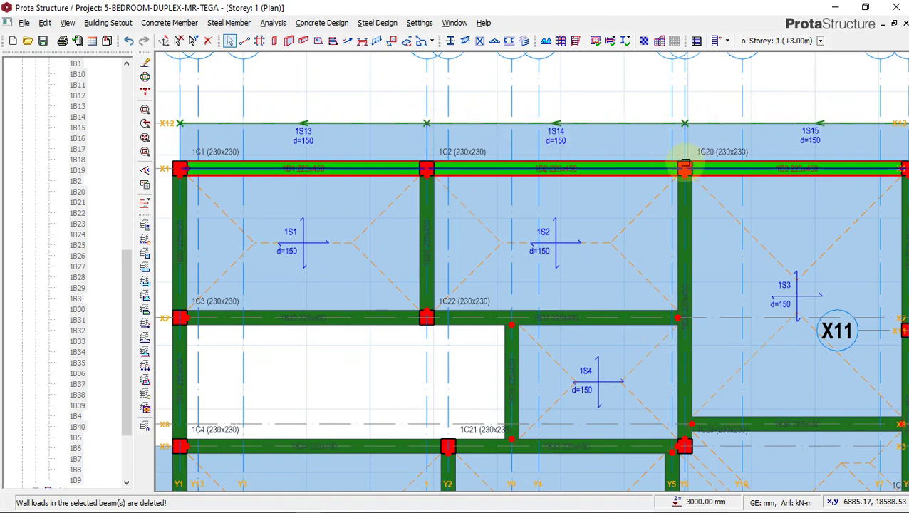
{"action": "scroll", "coordinate": [517, 146], "scroll_direction": "down", "scroll_amount": 3}
Delete the 2850 mm wall loads from right-edge beams 1B4 and 1B5
{"action": "scroll", "coordinate": [727, 190], "scroll_direction": "up", "scroll_amount": 1}
{"action": "scroll", "coordinate": [727, 190], "scroll_direction": "up", "scroll_amount": 1}
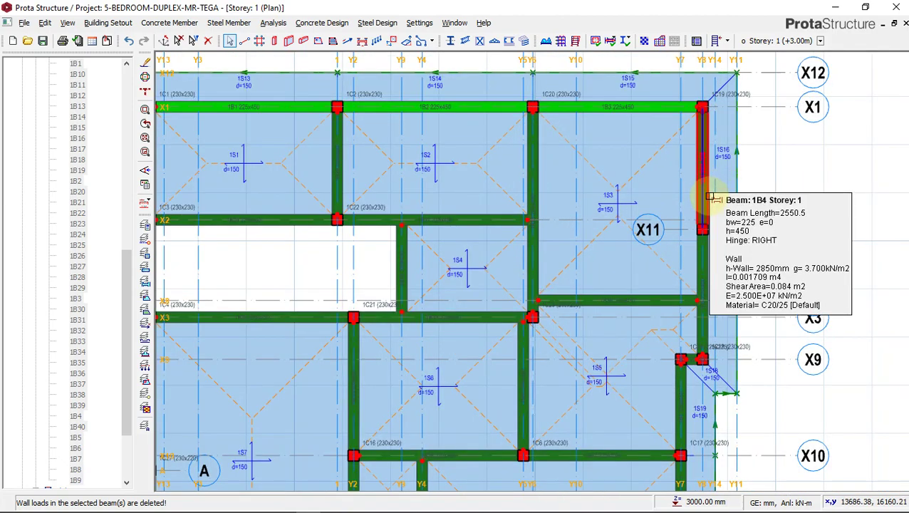
{"action": "left_click", "coordinate": [708, 262]}
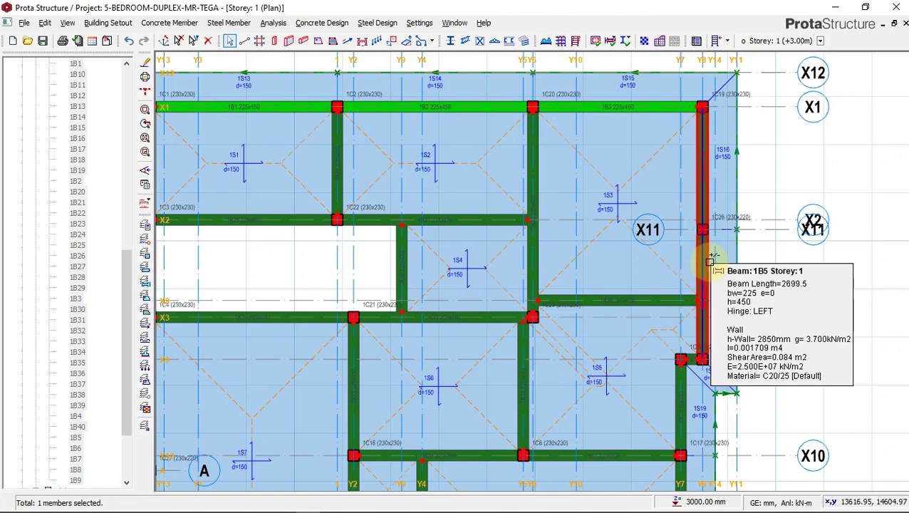
{"action": "left_click", "coordinate": [707, 259]}
{"action": "scroll", "coordinate": [735, 165], "scroll_direction": "down", "scroll_amount": 1}
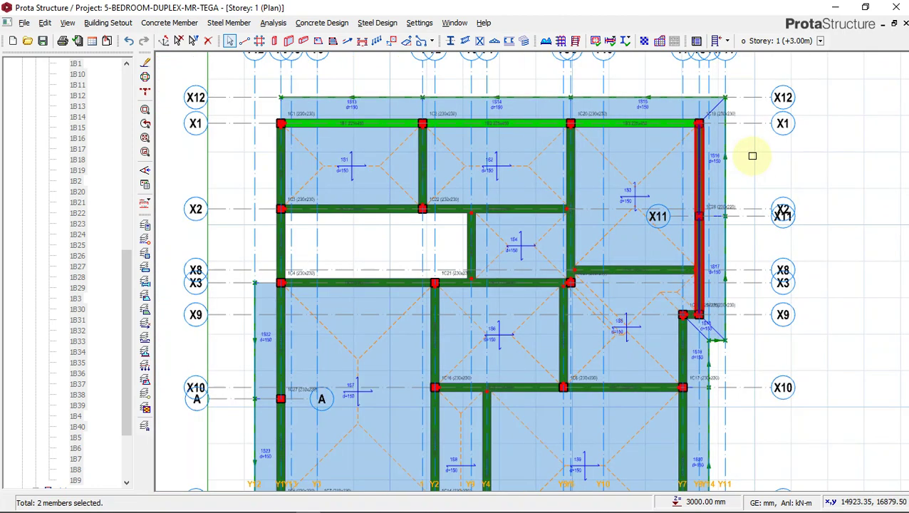
{"action": "right_click", "coordinate": [752, 155]}
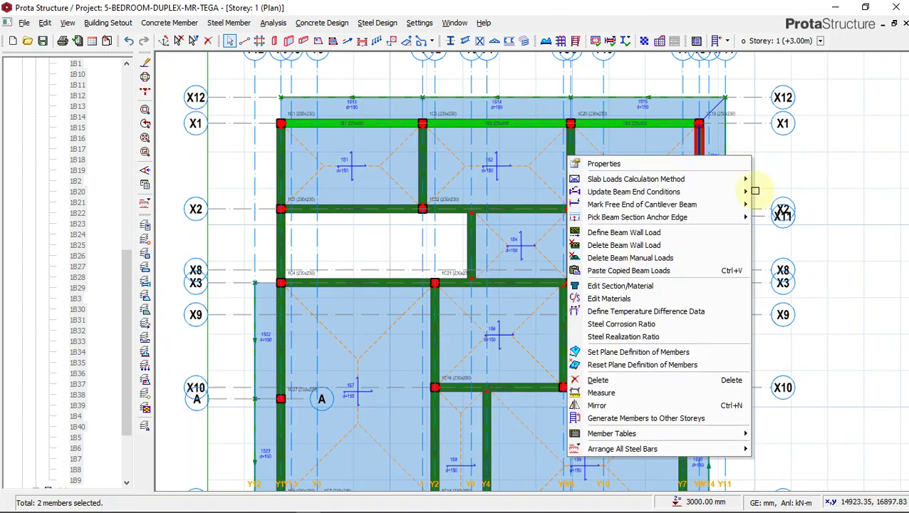
{"action": "left_click", "coordinate": [661, 245]}
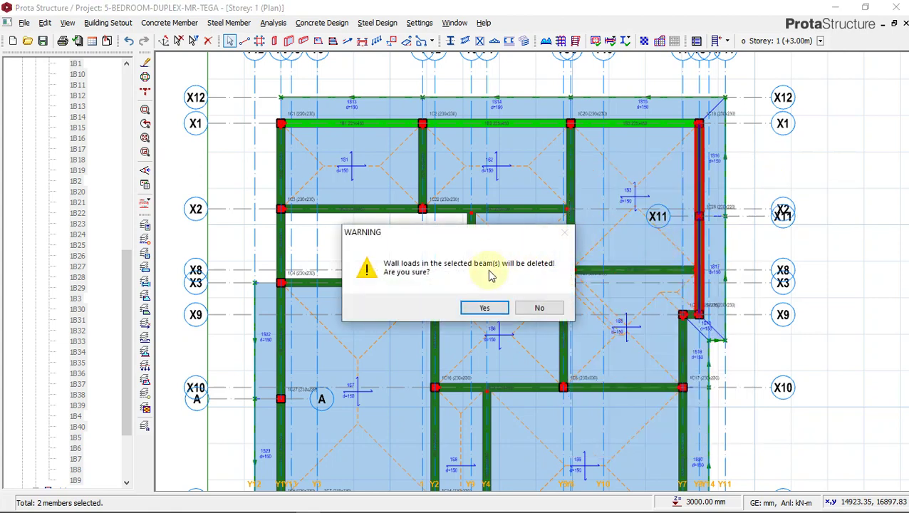
{"action": "left_click", "coordinate": [485, 308]}
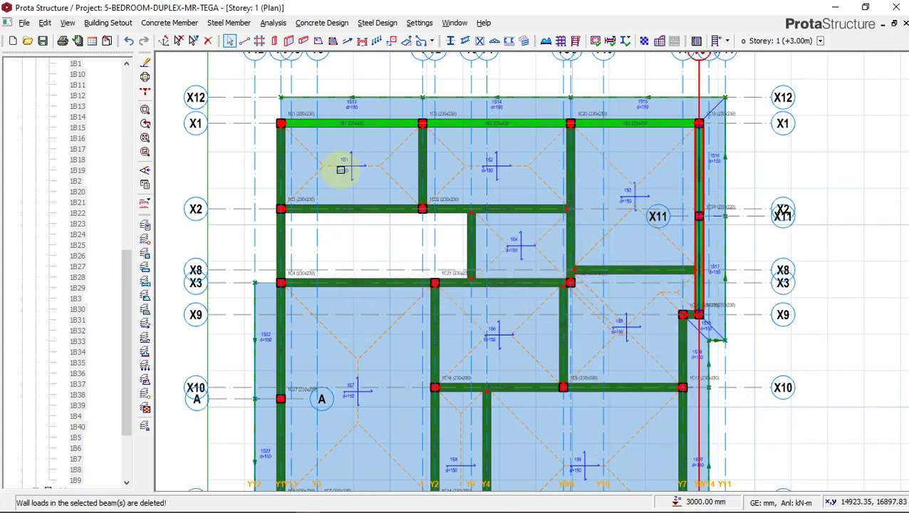
{"action": "scroll", "coordinate": [342, 169], "scroll_direction": "down", "scroll_amount": 2}
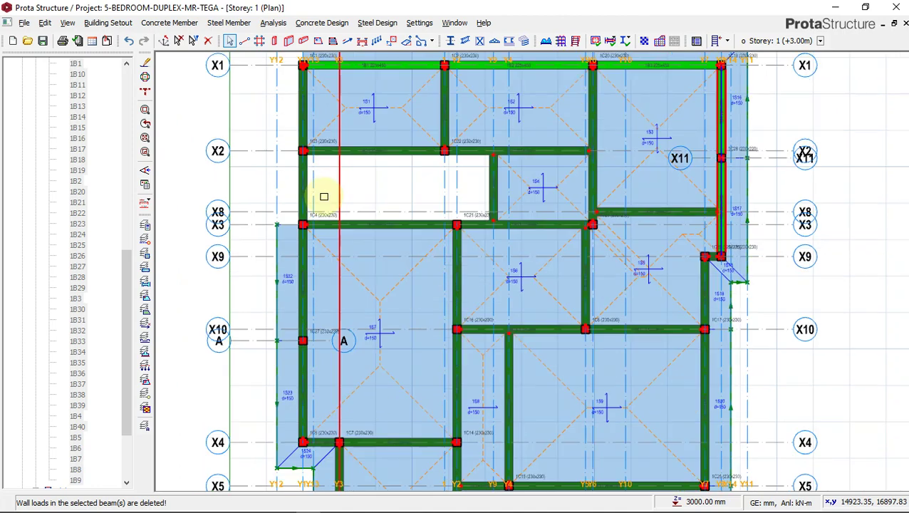
Delete wall loads from the five left-edge beams between X3 and X7, including 1B18 and 1B14
{"action": "left_click", "coordinate": [306, 271]}
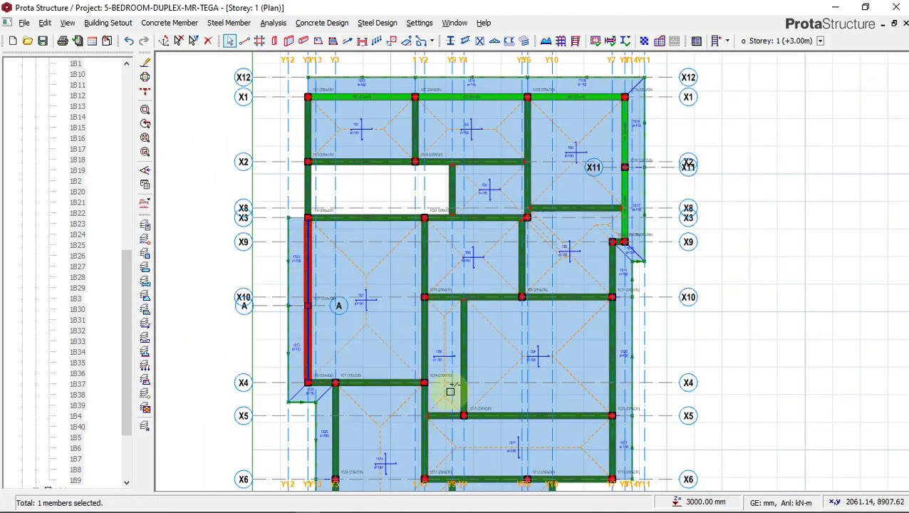
{"action": "middle_click_drag", "start_coordinate": [348, 365], "coordinate": [353, 292]}
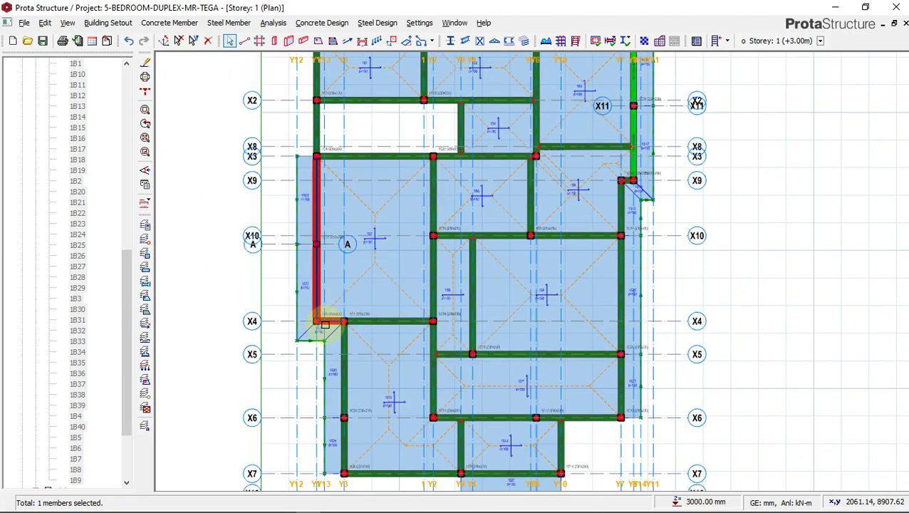
{"action": "scroll", "coordinate": [324, 324], "scroll_direction": "up", "scroll_amount": 1}
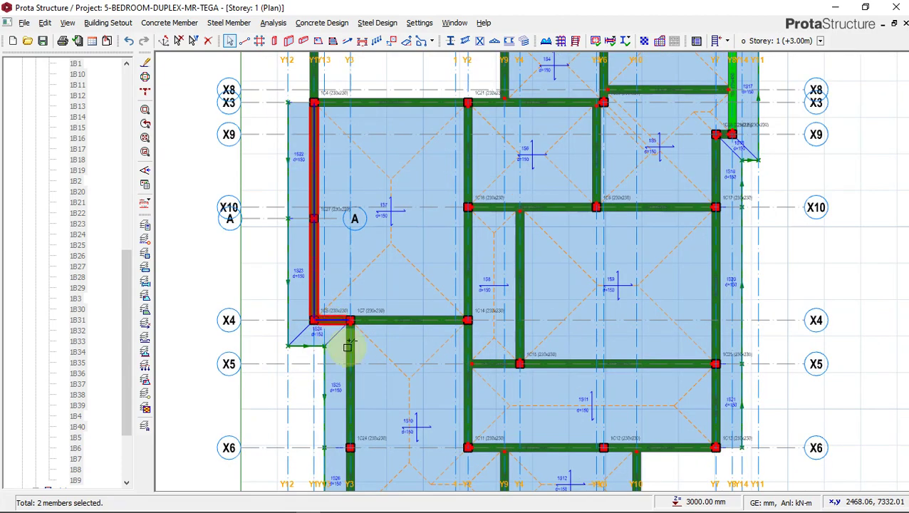
{"action": "scroll", "coordinate": [370, 222], "scroll_direction": "down", "scroll_amount": 1}
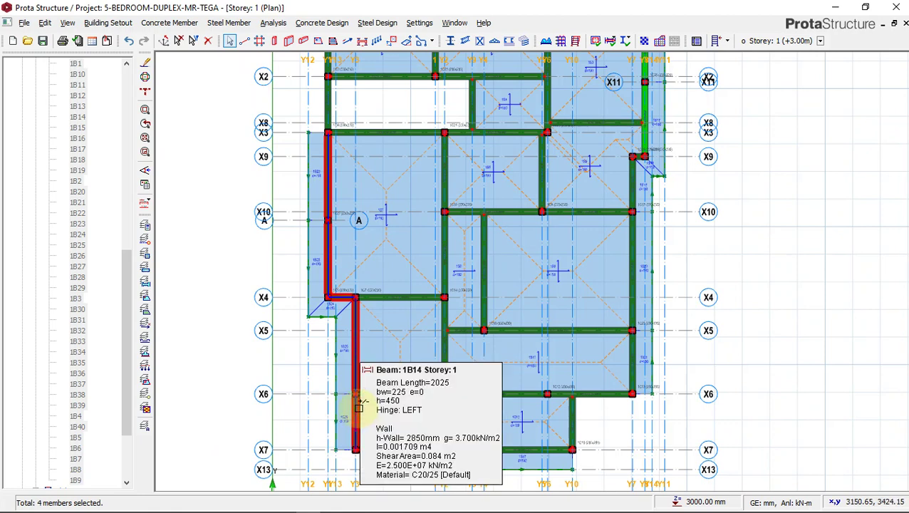
{"action": "right_click", "coordinate": [217, 241]}
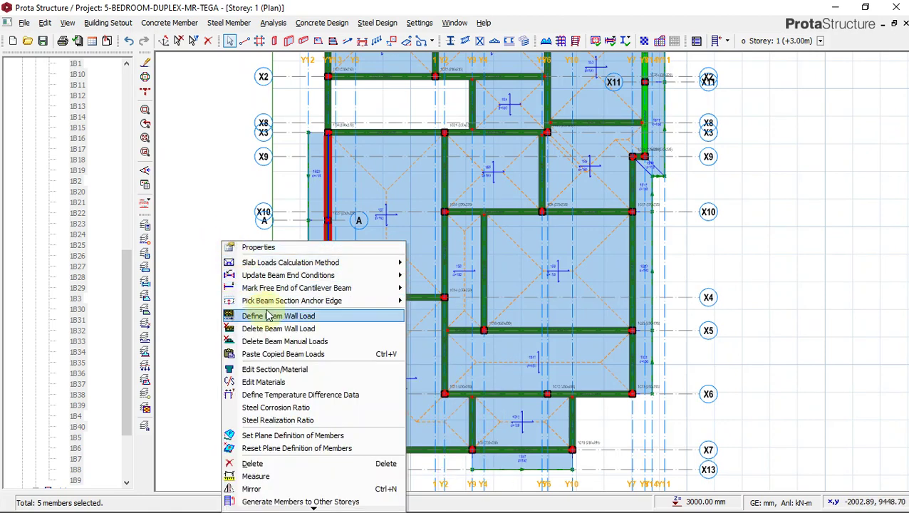
{"action": "left_click", "coordinate": [284, 329]}
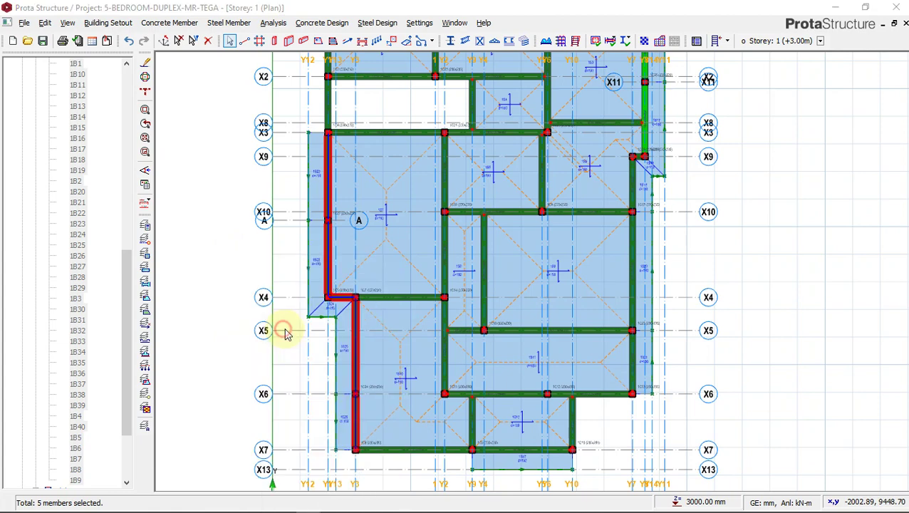
{"action": "left_click", "coordinate": [464, 310]}
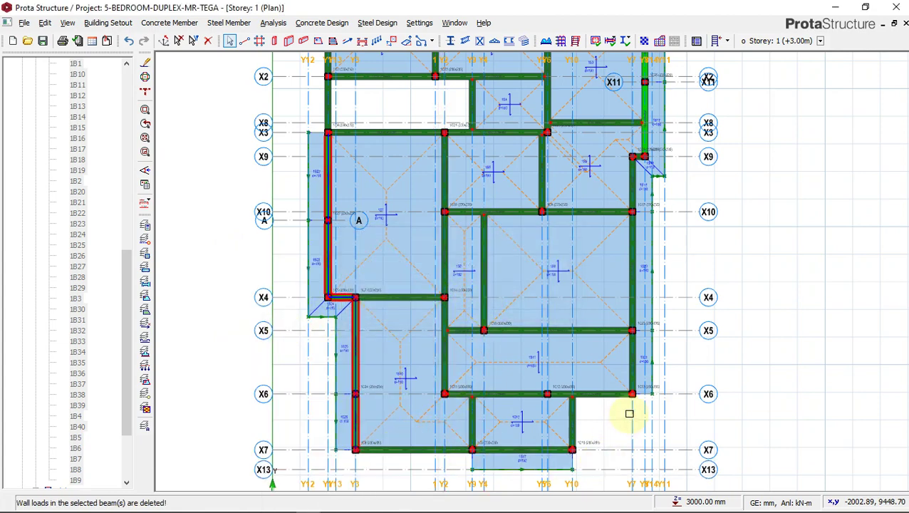
Delete the wall load from beam 1B39 between columns 1C9 and 1C10 on X7
{"action": "scroll", "coordinate": [552, 302], "scroll_direction": "up", "scroll_amount": 3}
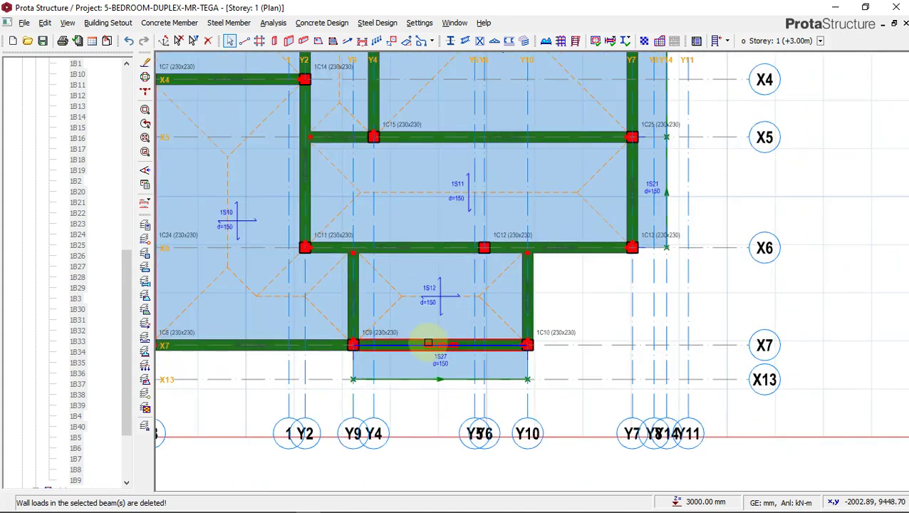
{"action": "left_click", "coordinate": [425, 339]}
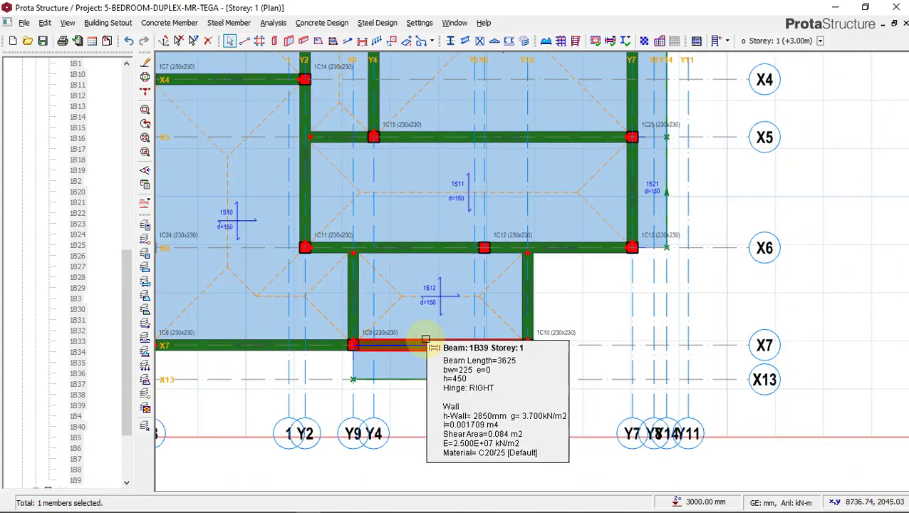
{"action": "right_click", "coordinate": [425, 339]}
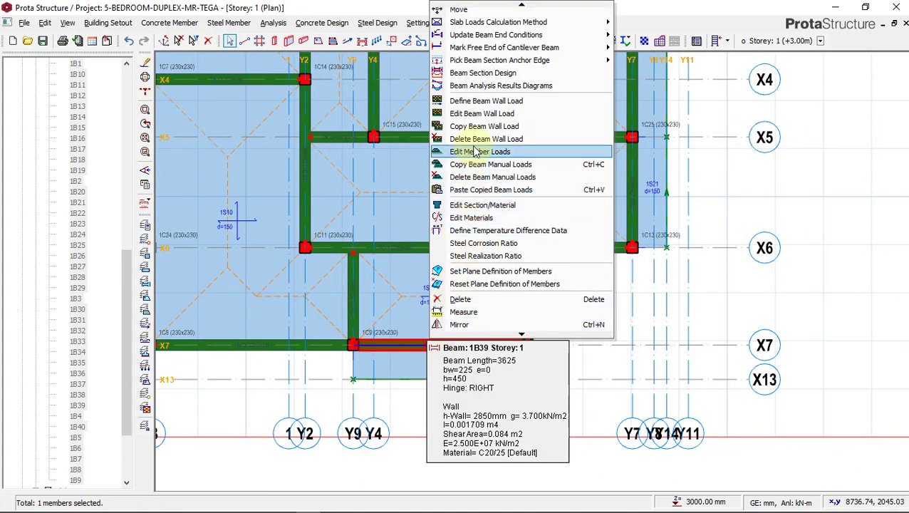
{"action": "left_click", "coordinate": [486, 139]}
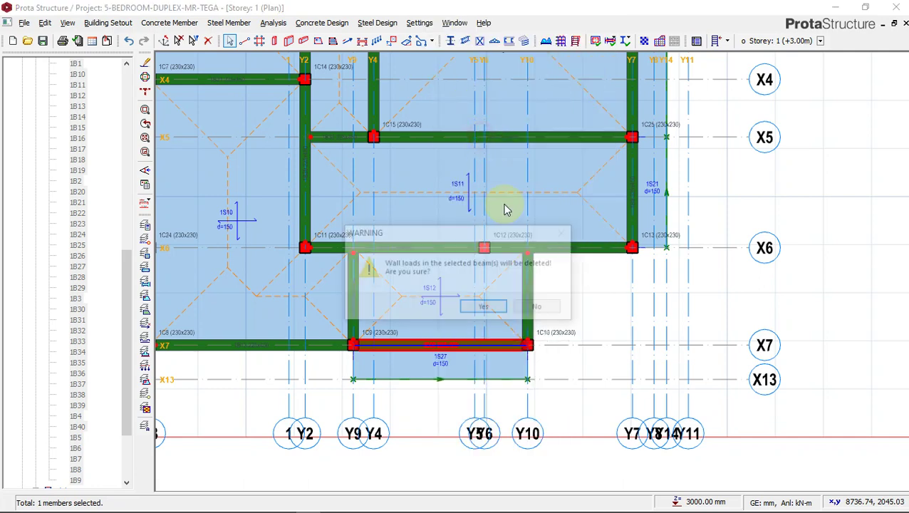
{"action": "left_click", "coordinate": [476, 304]}
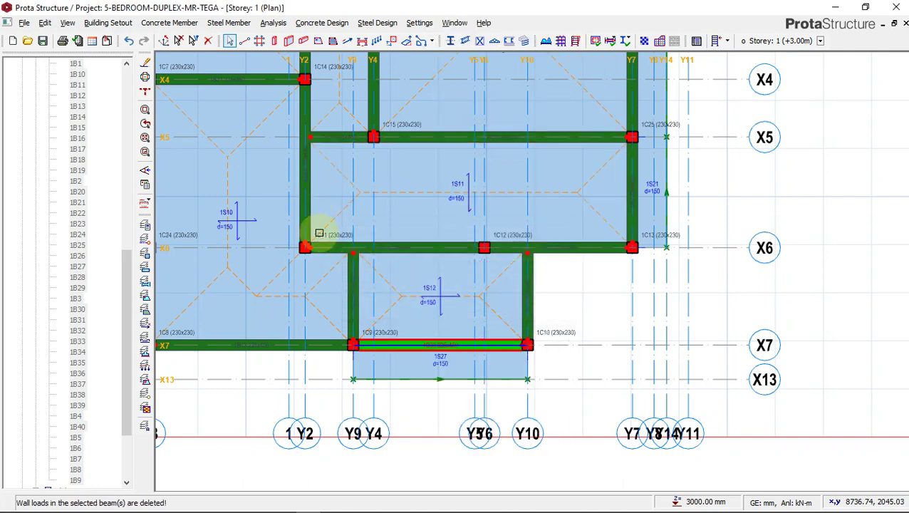
{"action": "middle_click_drag", "start_coordinate": [626, 278], "coordinate": [584, 397]}
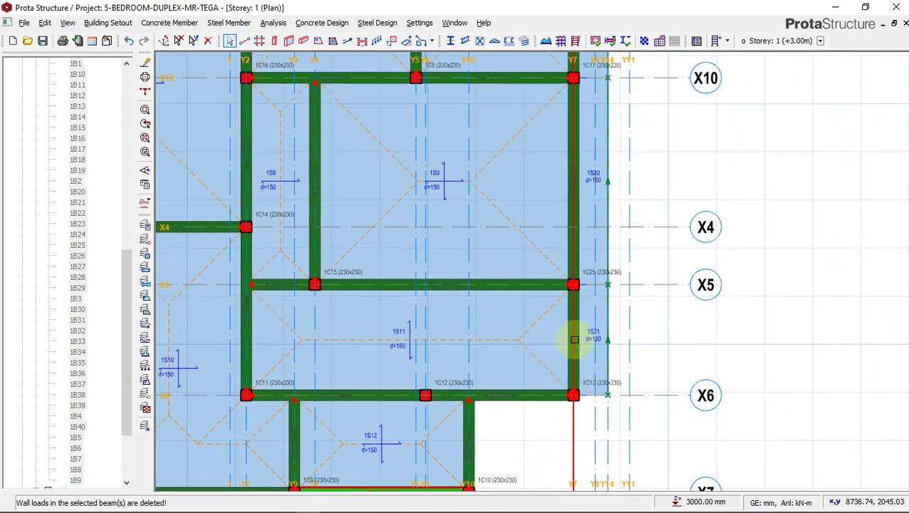
Delete wall loads from the Y7 edge beams between X10 and X6, including beam 1B7
{"action": "left_click", "coordinate": [579, 235]}
{"action": "scroll", "coordinate": [548, 349], "scroll_direction": "down", "scroll_amount": 3}
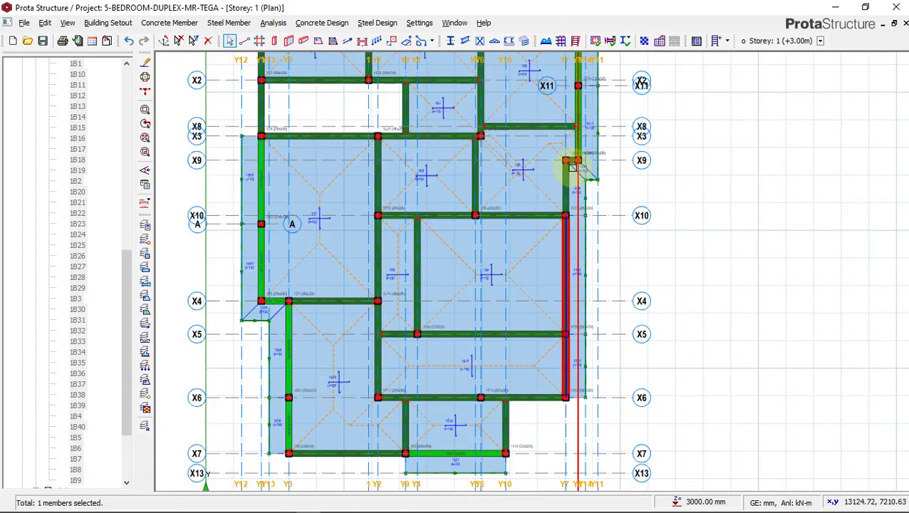
{"action": "left_click", "coordinate": [567, 183]}
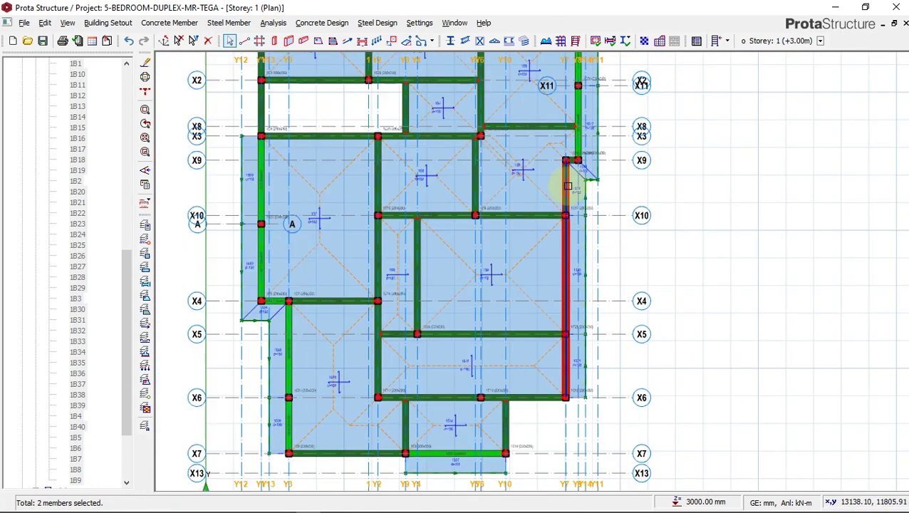
{"action": "right_click", "coordinate": [639, 181]}
{"action": "left_click", "coordinate": [710, 274]}
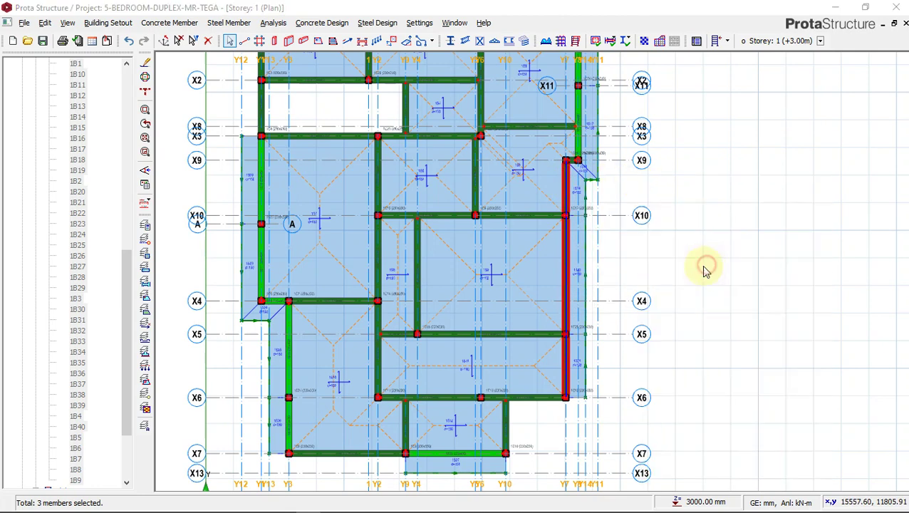
{"action": "left_click", "coordinate": [487, 308]}
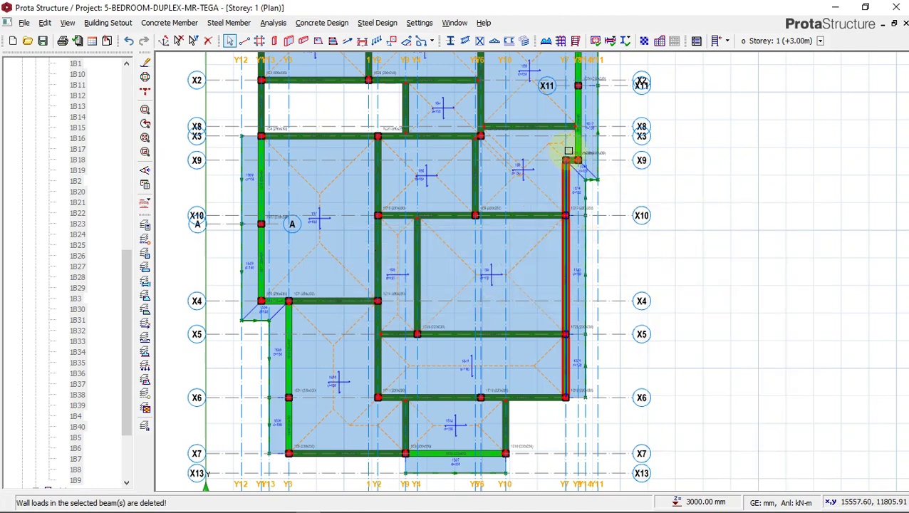
Delete the wall load from the short beam beside column 1C28 at X9, then show the full plan
{"action": "scroll", "coordinate": [570, 153], "scroll_direction": "up", "scroll_amount": 3}
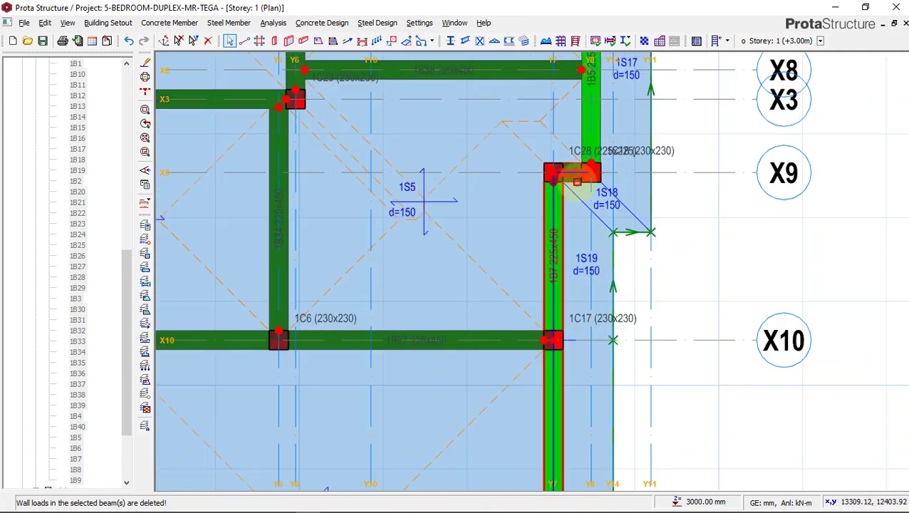
{"action": "left_click", "coordinate": [577, 180]}
{"action": "right_click", "coordinate": [681, 197]}
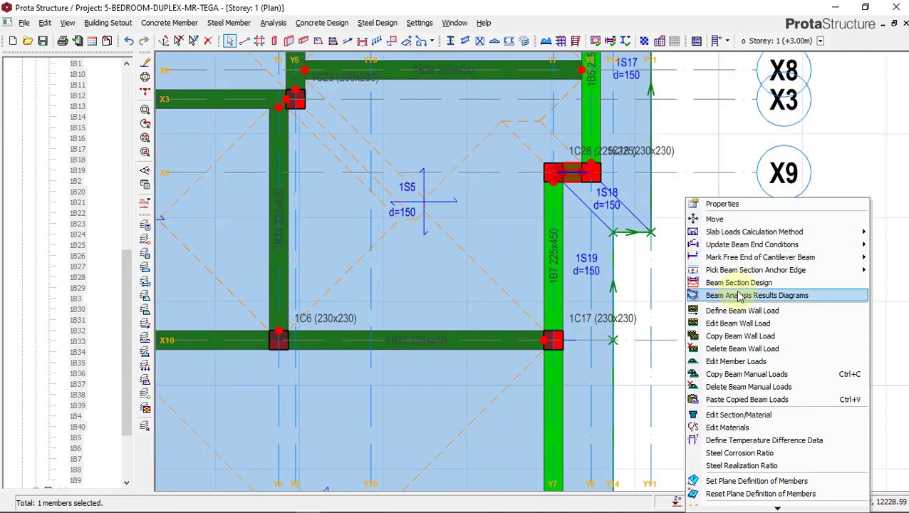
{"action": "left_click", "coordinate": [730, 349]}
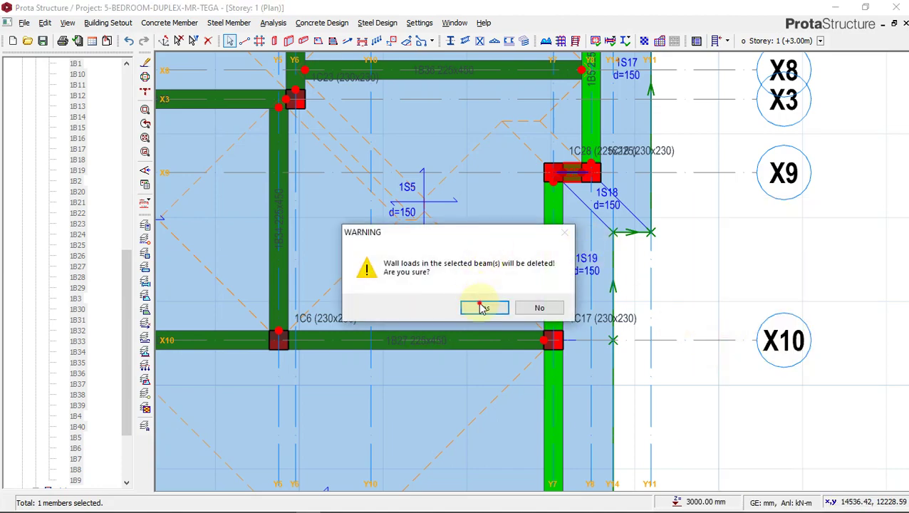
{"action": "left_click", "coordinate": [482, 307]}
{"action": "scroll", "coordinate": [641, 270], "scroll_direction": "down", "scroll_amount": 5}
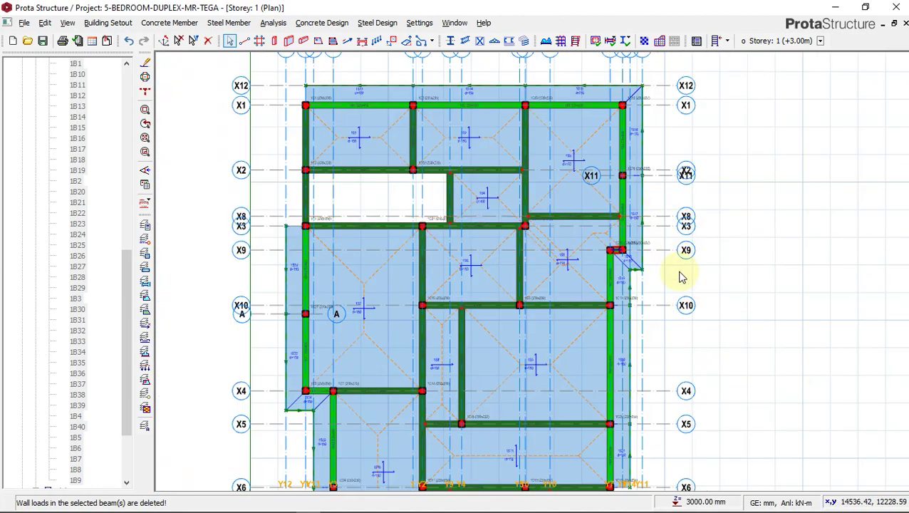
{"action": "scroll", "coordinate": [641, 235], "scroll_direction": "down", "scroll_amount": 2}
{"action": "scroll", "coordinate": [499, 227], "scroll_direction": "up", "scroll_amount": 2}
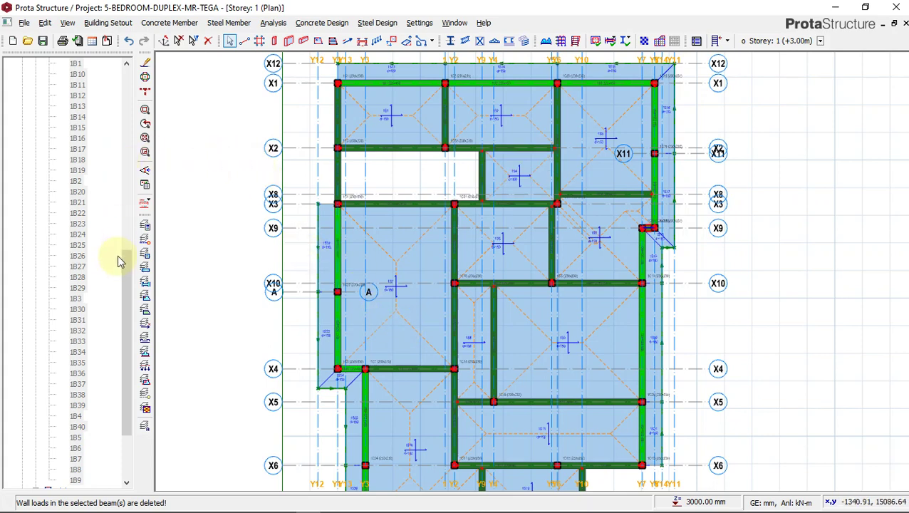
{"action": "left_click_drag", "start_coordinate": [126, 269], "coordinate": [118, 192]}
Open Storey 1 in 3D and orbit to inspect the wall panels on interior beams
{"action": "left_click", "coordinate": [67, 191]}
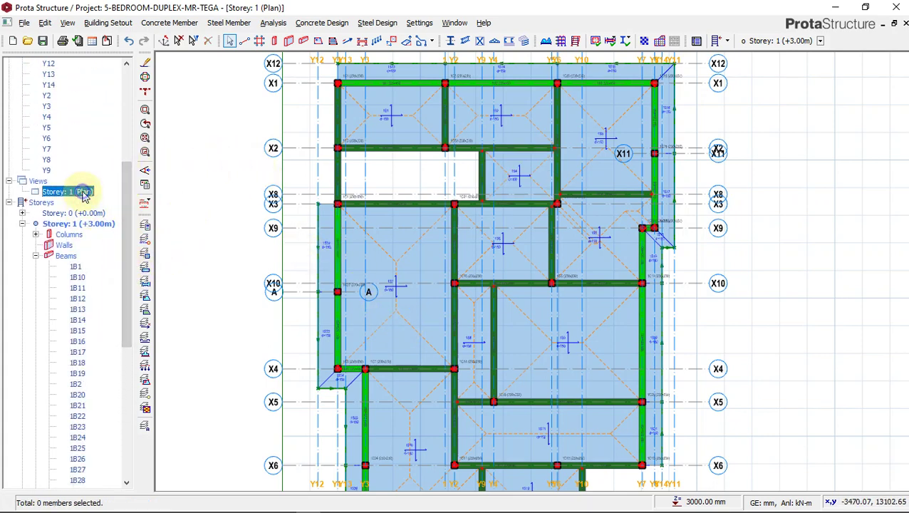
{"action": "right_click", "coordinate": [84, 197]}
{"action": "left_click", "coordinate": [116, 211]}
{"action": "scroll", "coordinate": [552, 321], "scroll_direction": "up", "scroll_amount": 3}
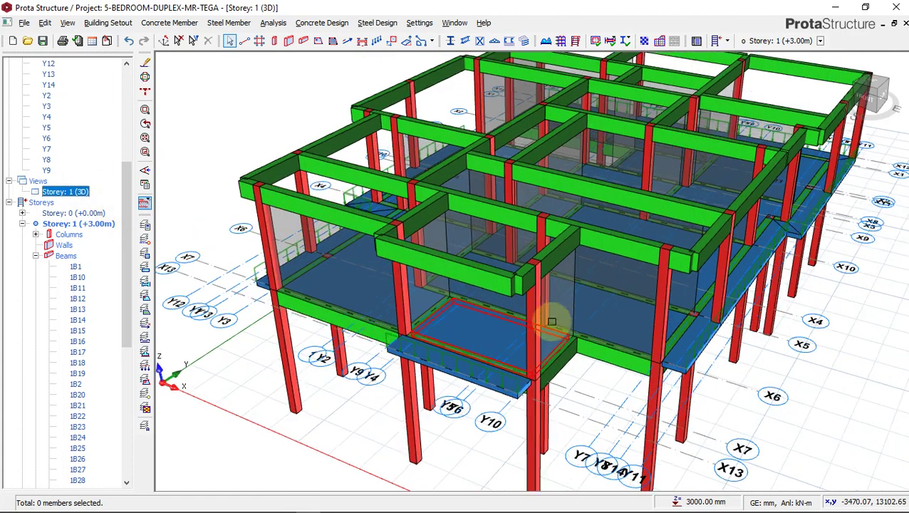
{"action": "mouse_move", "coordinate": [619, 340]}
{"action": "middle_mouse_down"}
{"action": "mouse_move", "coordinate": [582, 304]}
{"action": "mouse_move", "coordinate": [436, 311]}
{"action": "mouse_move", "coordinate": [488, 286]}
{"action": "mouse_move", "coordinate": [530, 291]}
{"action": "mouse_move", "coordinate": [533, 270]}
{"action": "mouse_move", "coordinate": [553, 279]}
{"action": "mouse_move", "coordinate": [416, 283]}
{"action": "mouse_move", "coordinate": [531, 239]}
{"action": "mouse_move", "coordinate": [681, 325]}
{"action": "middle_mouse_up"}
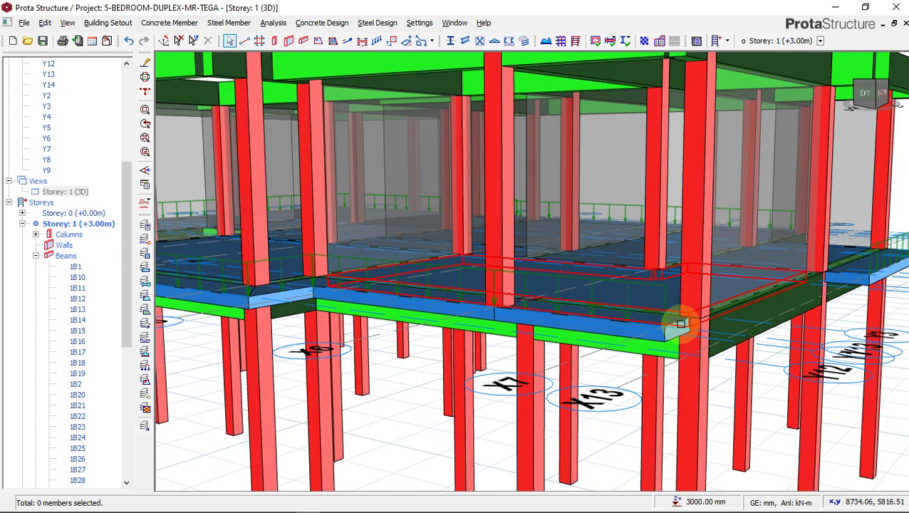
{"action": "scroll", "coordinate": [681, 325], "scroll_direction": "down", "scroll_amount": 5}
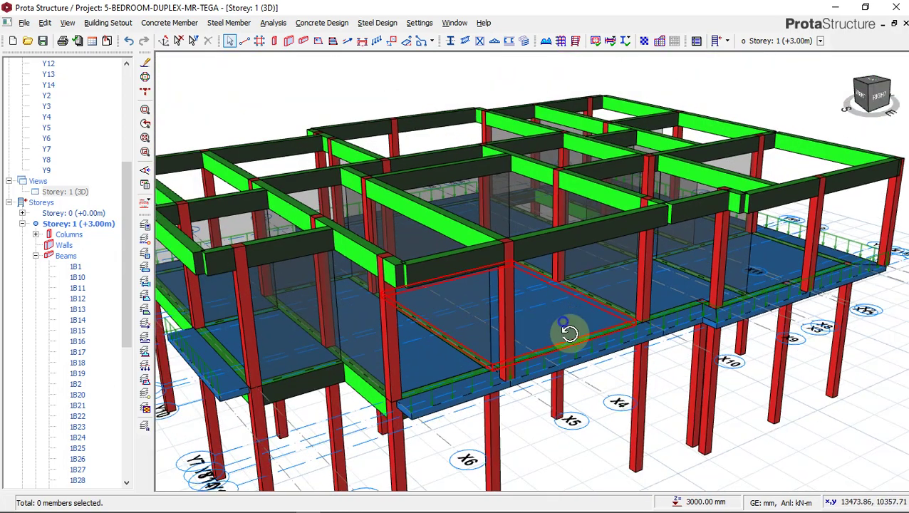